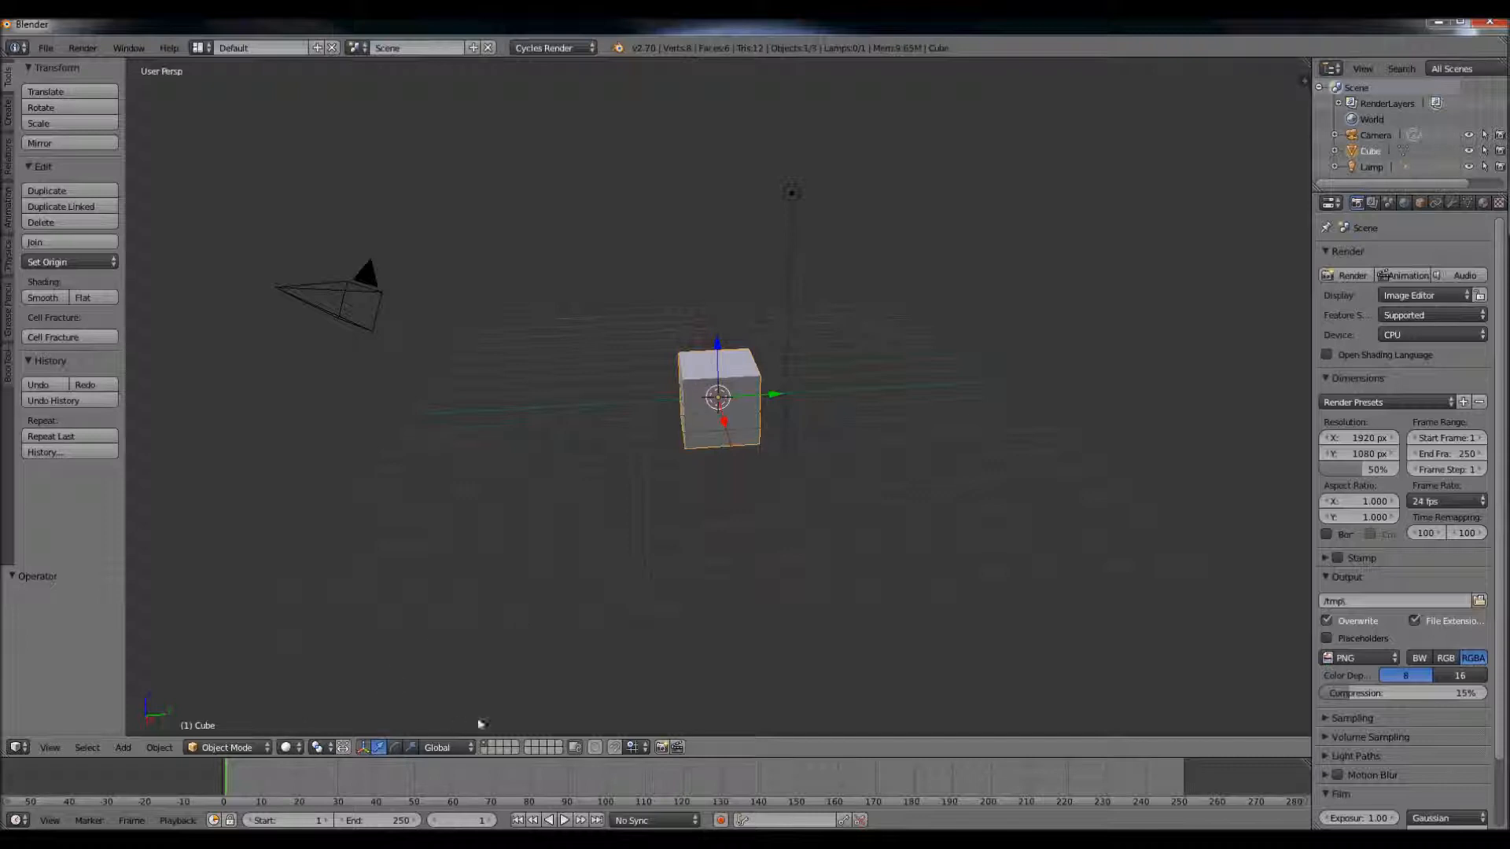
Step: Scale the default cube into a thin, wide slab, flattening Z and stretching it about 7.96 along Y and 7.78 along X
{"action": "left_click", "coordinate": [411, 747]}
{"action": "mouse_move", "coordinate": [715, 340]}
{"action": "left_mouse_down"}
{"action": "mouse_move", "coordinate": [714, 394]}
{"action": "mouse_move", "coordinate": [715, 348]}
{"action": "mouse_move", "coordinate": [718, 360]}
{"action": "left_mouse_up"}
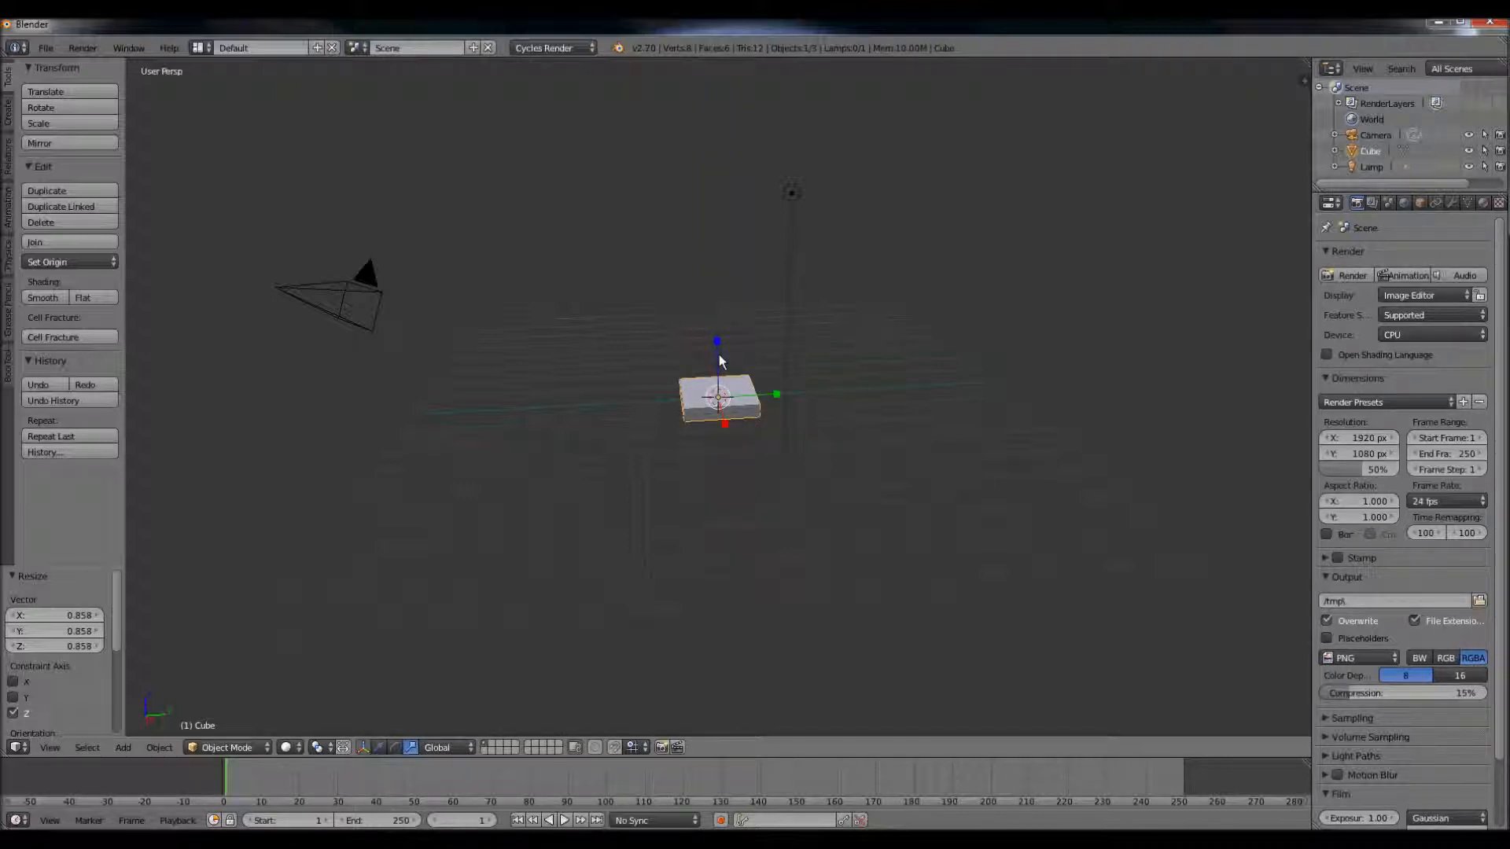
{"action": "left_click_drag", "start_coordinate": [777, 397], "coordinate": [1170, 365]}
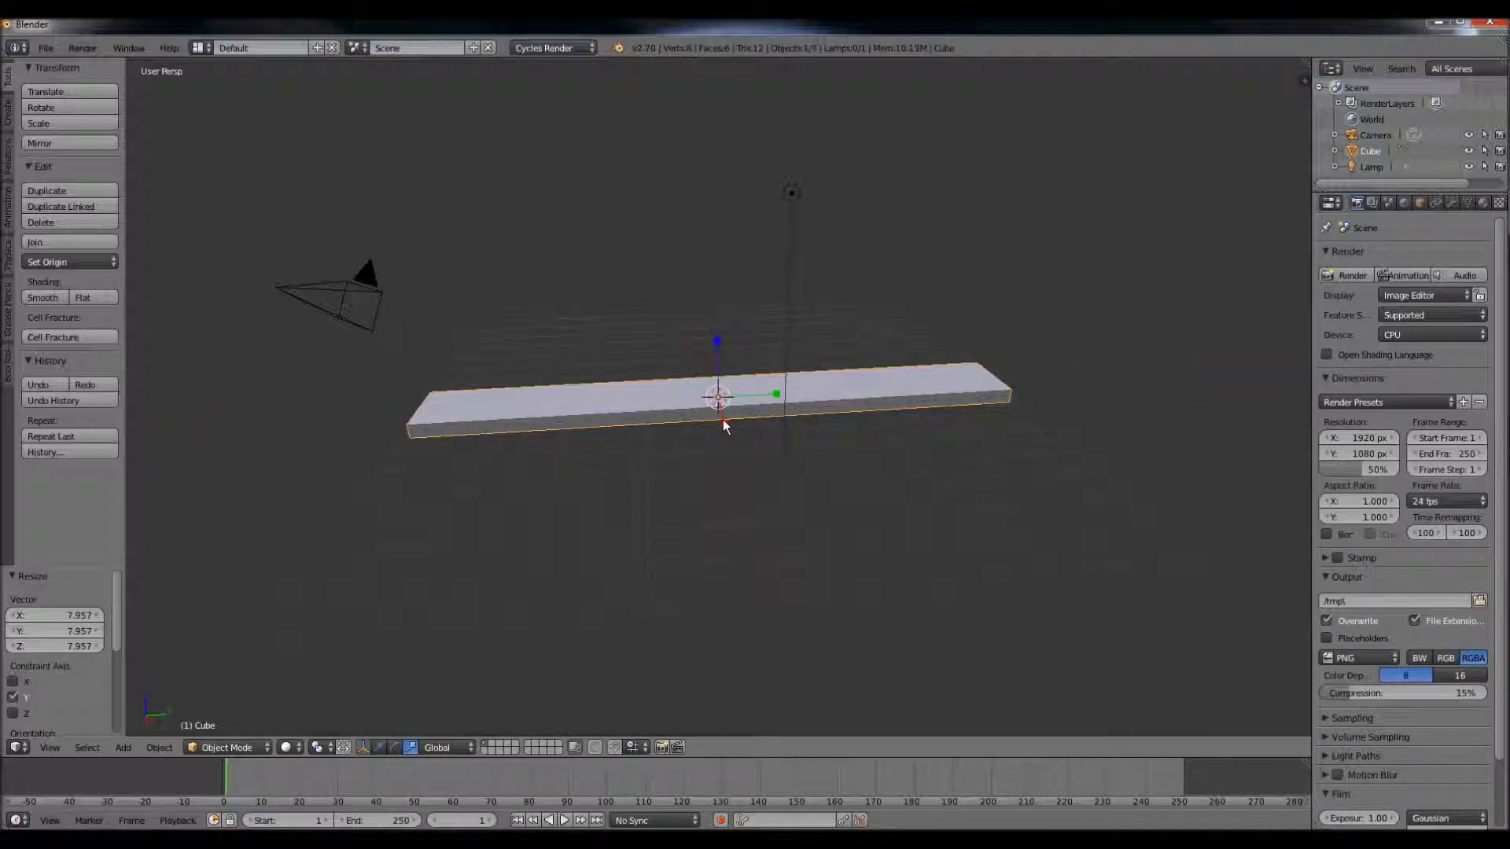
{"action": "left_click_drag", "start_coordinate": [725, 421], "coordinate": [746, 596]}
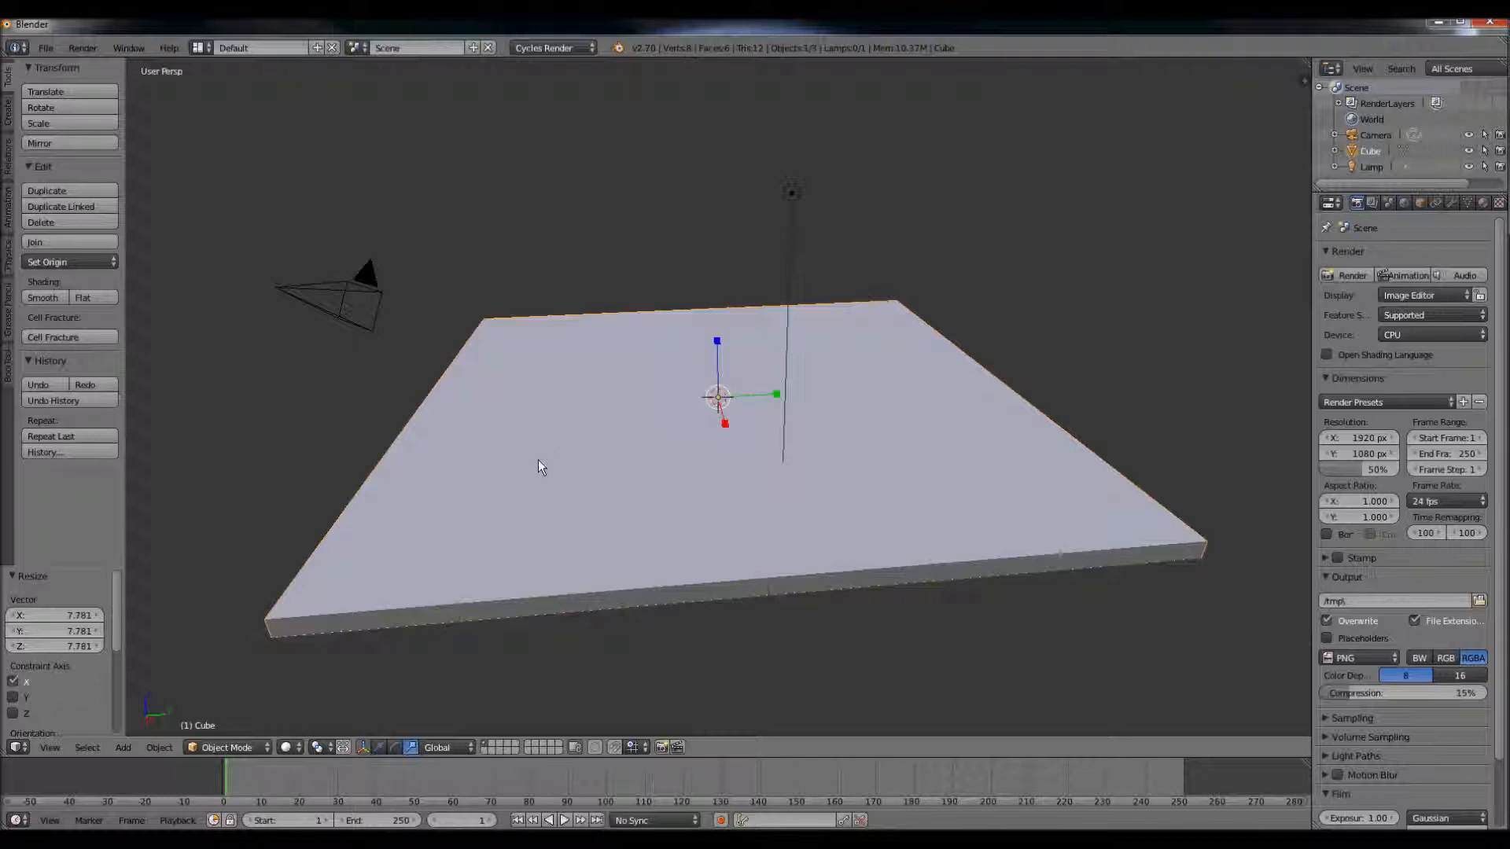
Step: Enter Edit Mode on the slab and add two loop cuts along X, one close to each of its opposite Y-side edges
{"action": "left_click", "coordinate": [232, 749]}
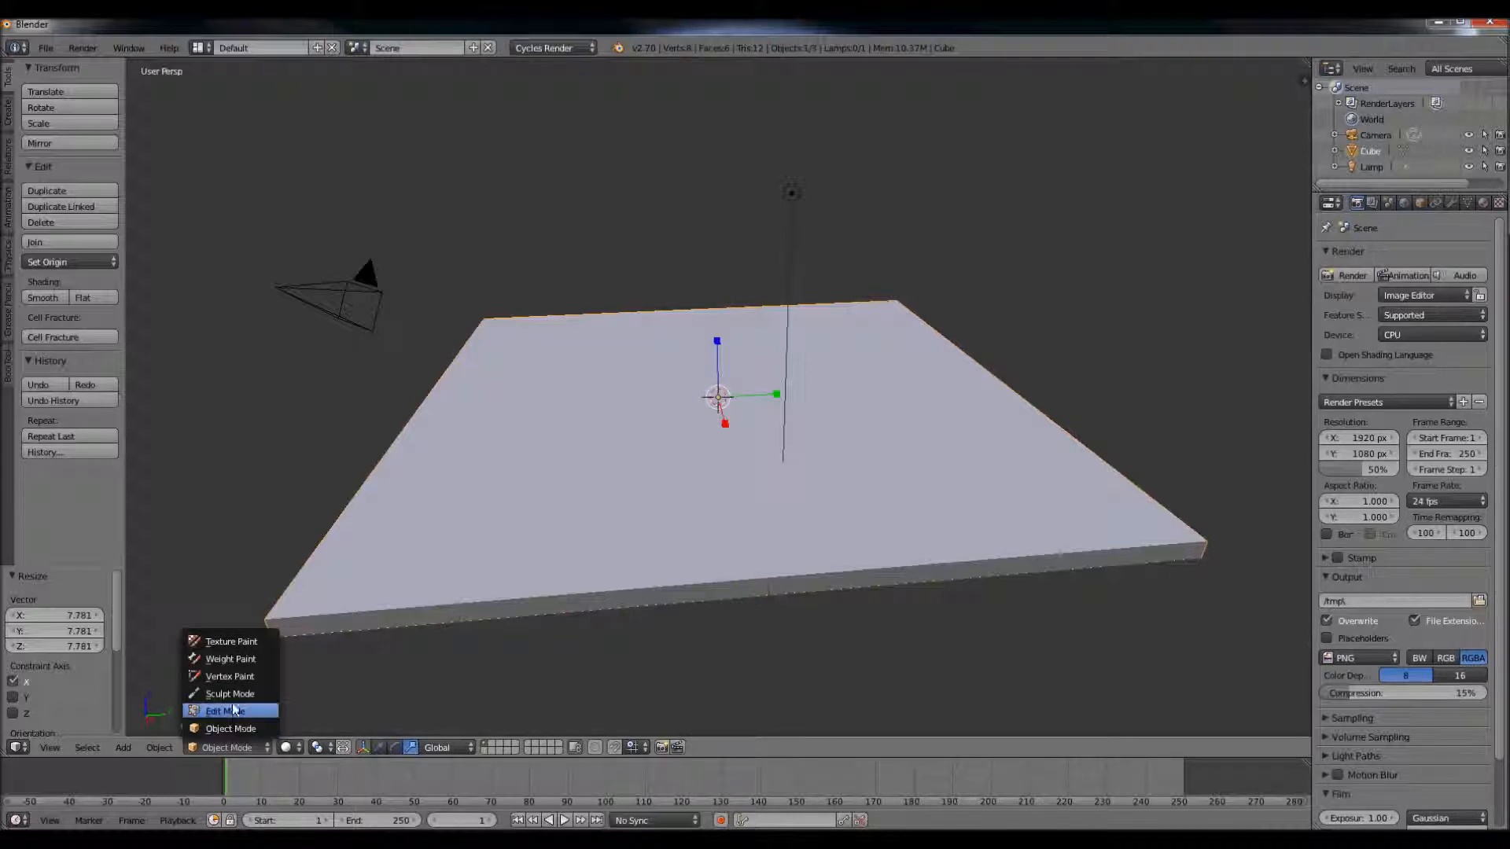
{"action": "left_click", "coordinate": [231, 711]}
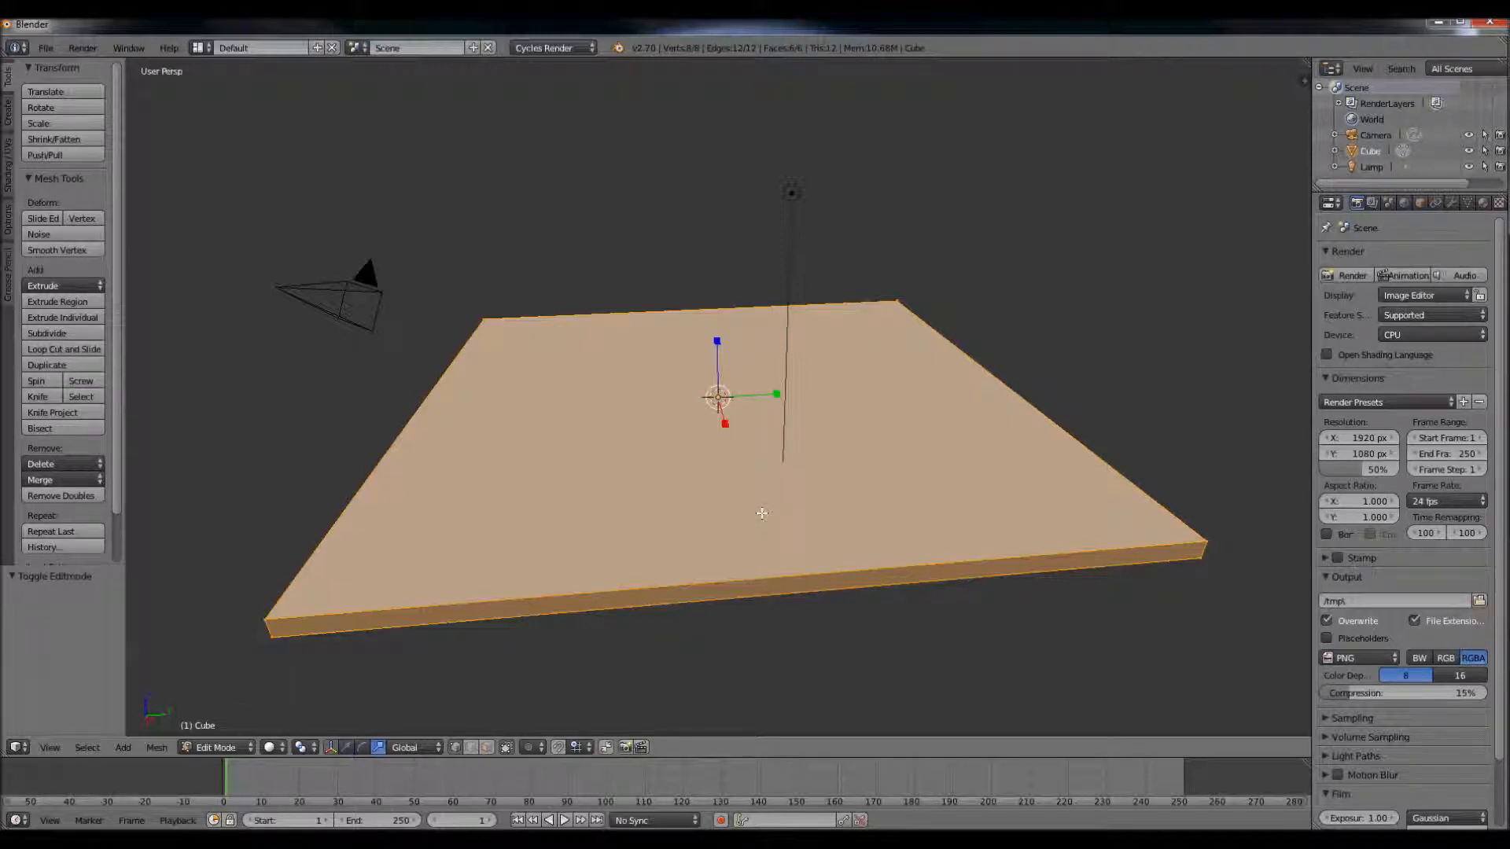
{"action": "middle_click_drag", "start_coordinate": [762, 511], "coordinate": [559, 529]}
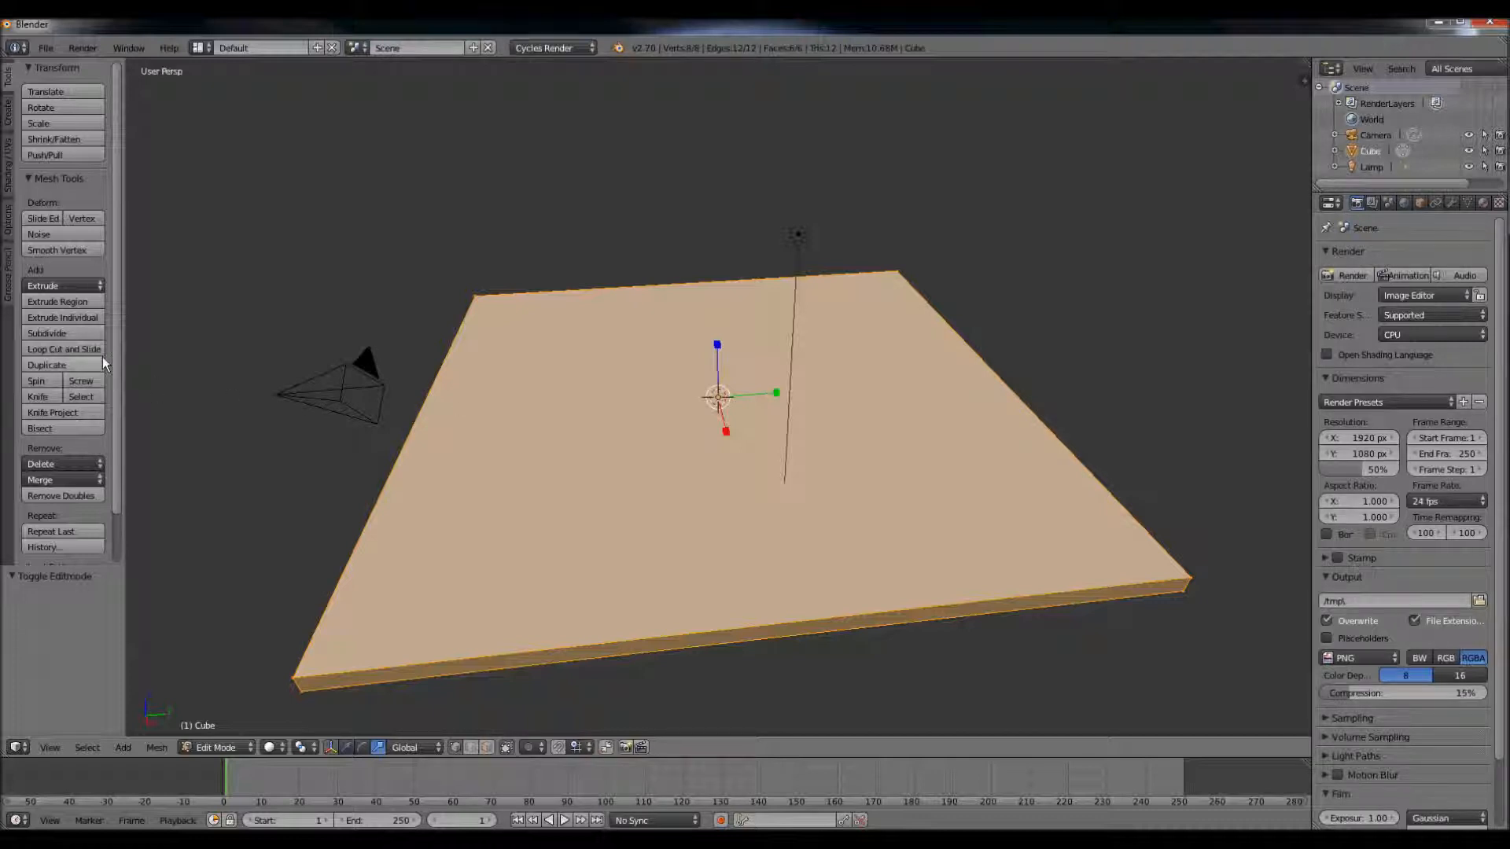
{"action": "left_click", "coordinate": [60, 348]}
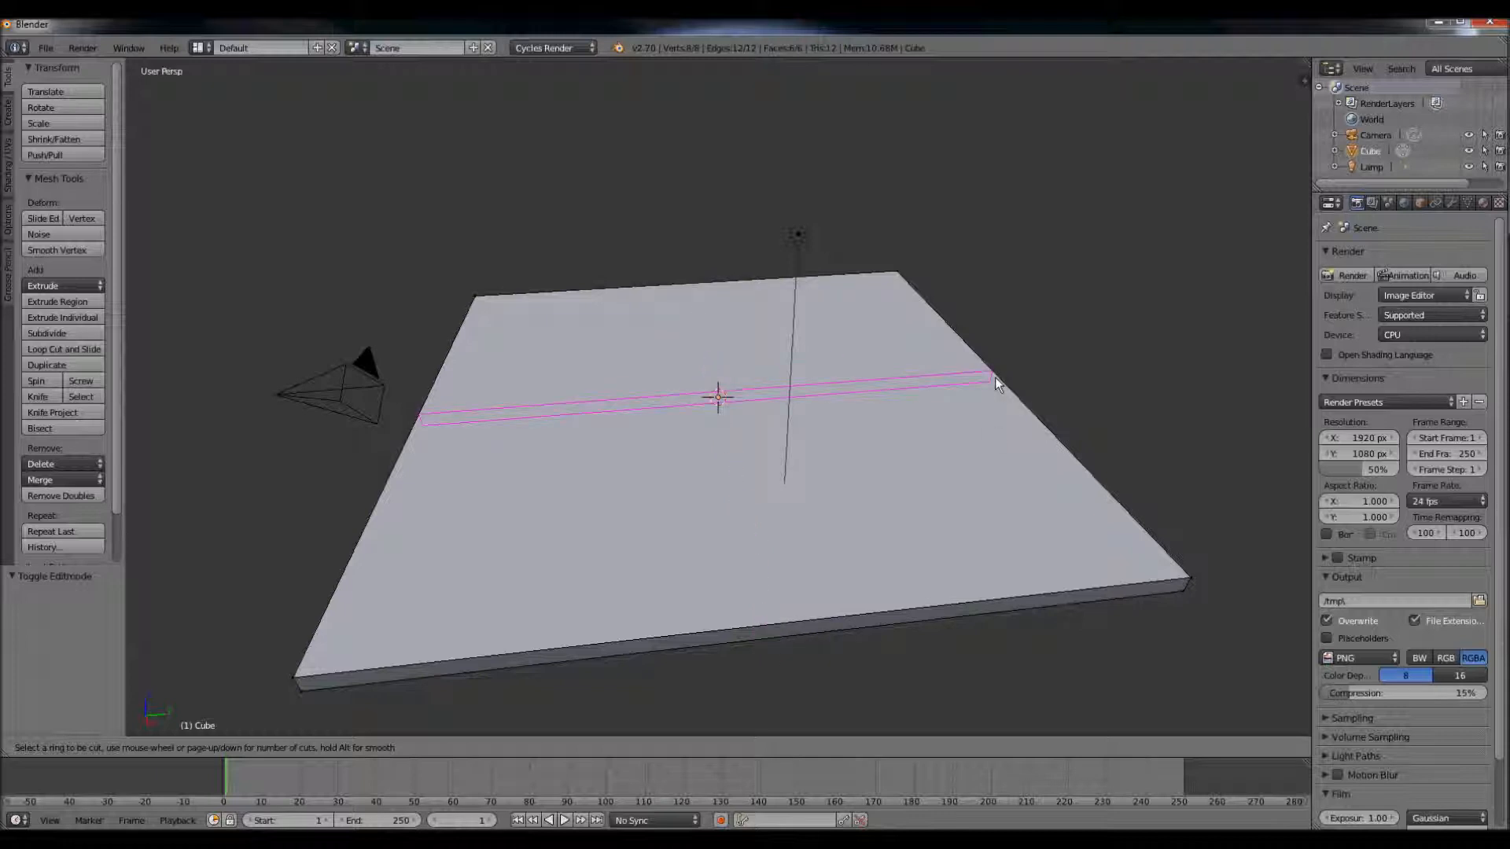
{"action": "left_click", "coordinate": [694, 284]}
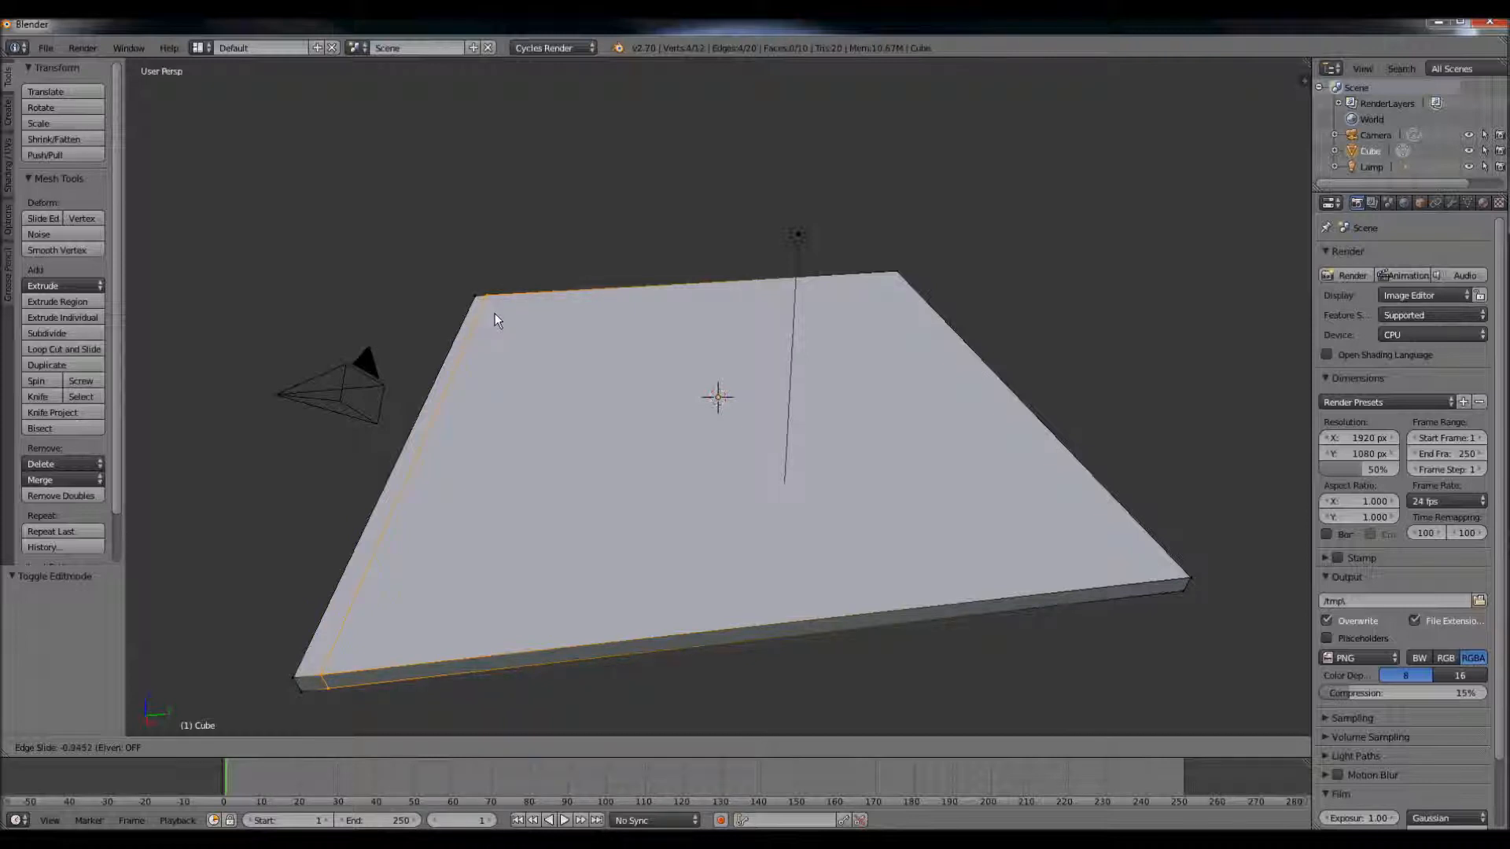
{"action": "left_click", "coordinate": [494, 314]}
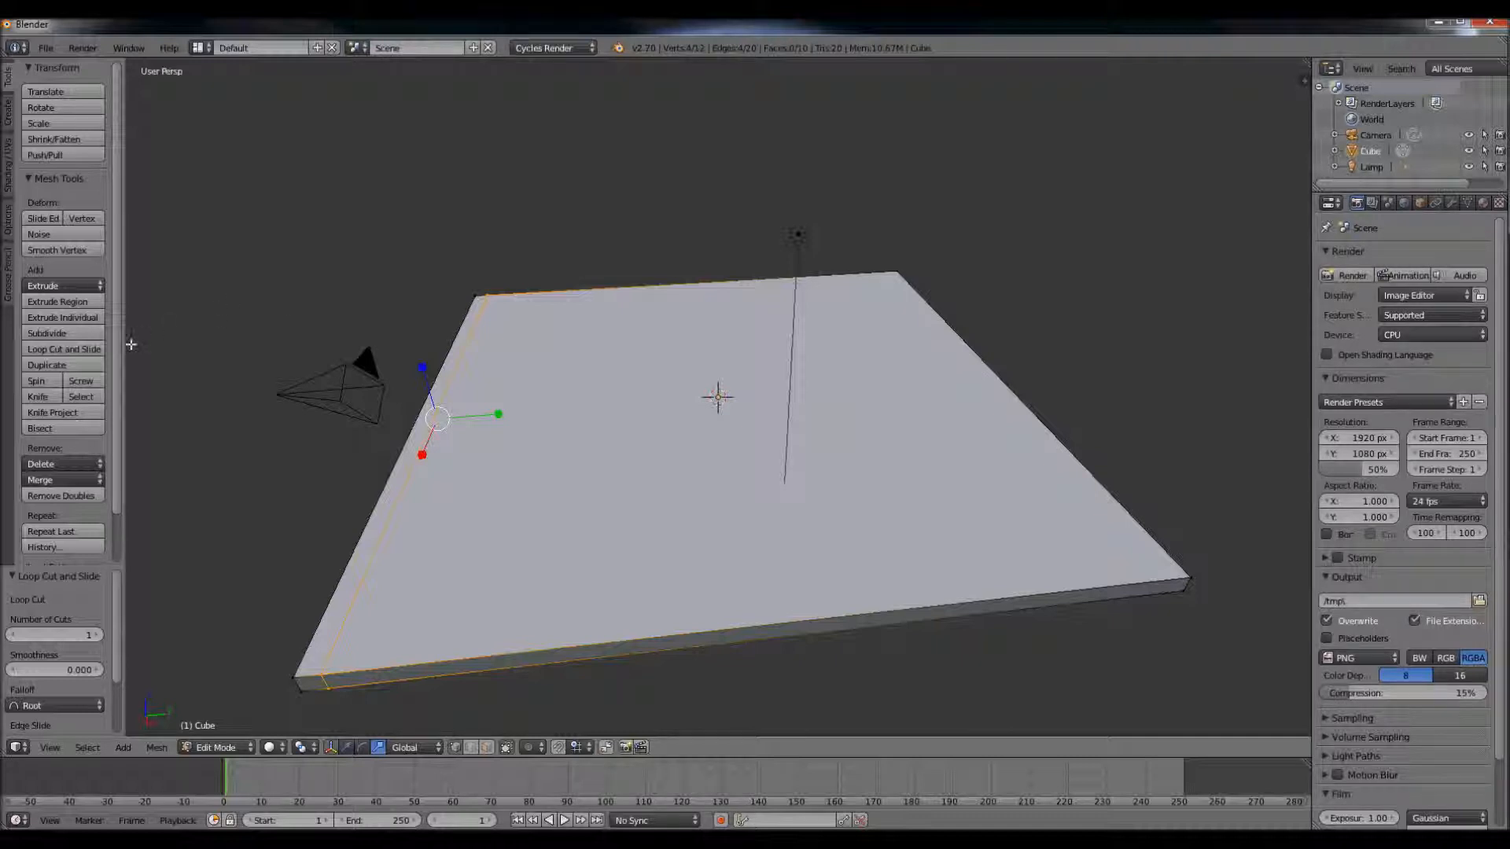
{"action": "left_click", "coordinate": [75, 349]}
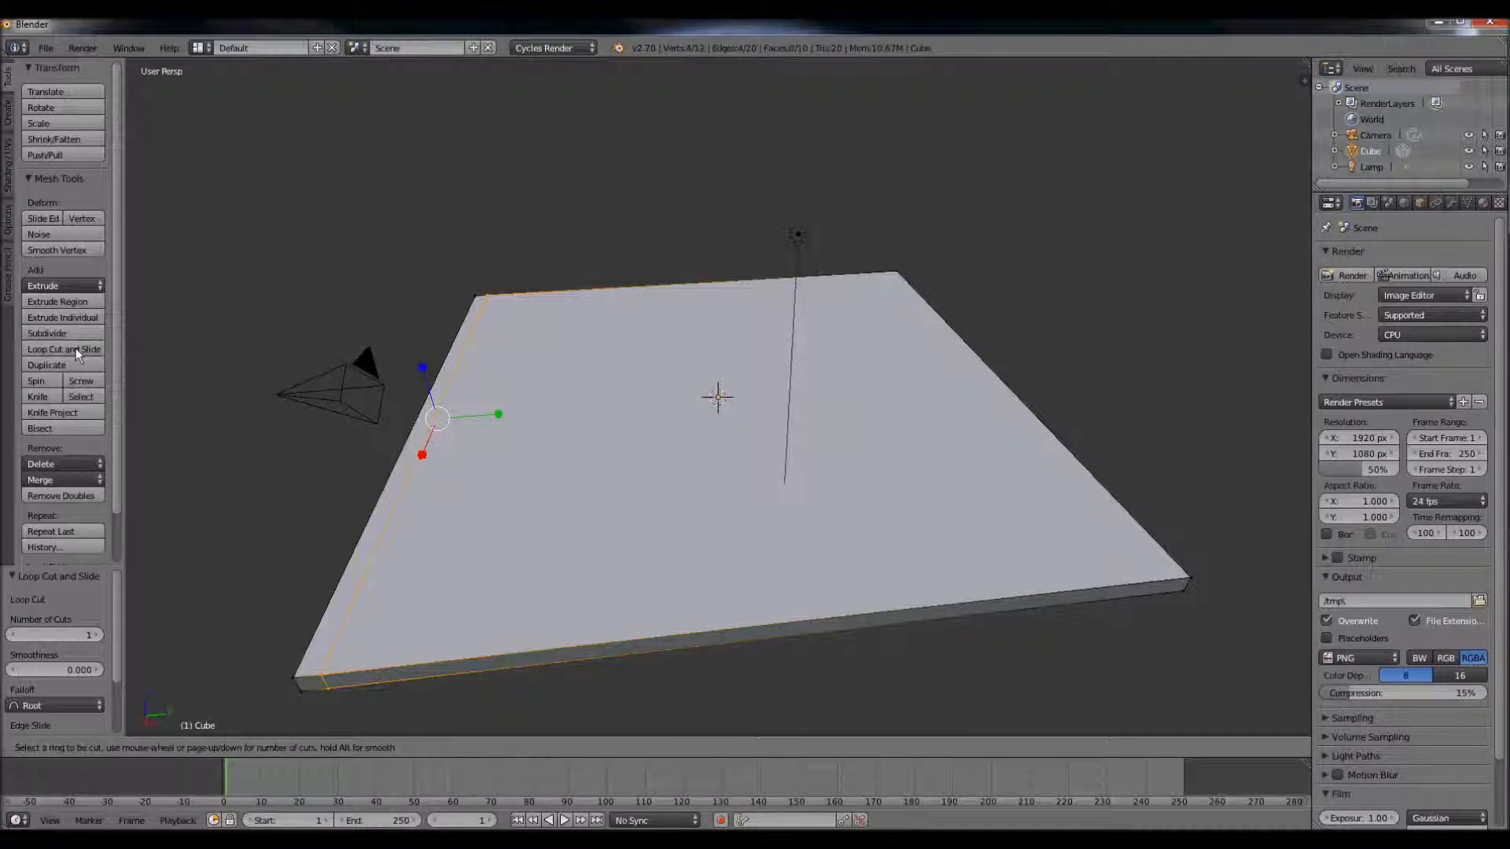
{"action": "left_click", "coordinate": [694, 290]}
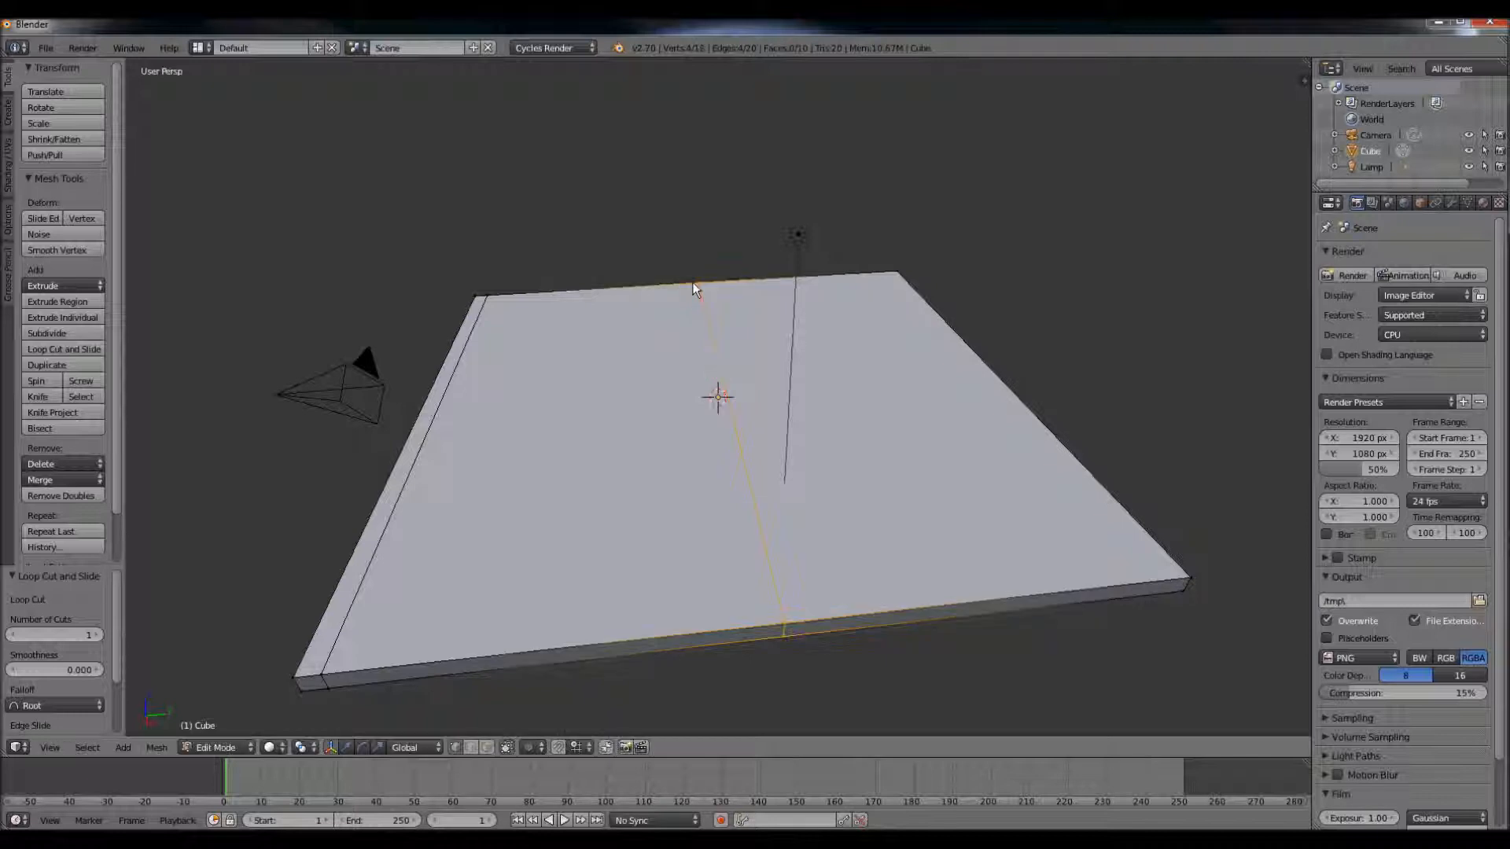
{"action": "left_click", "coordinate": [885, 276]}
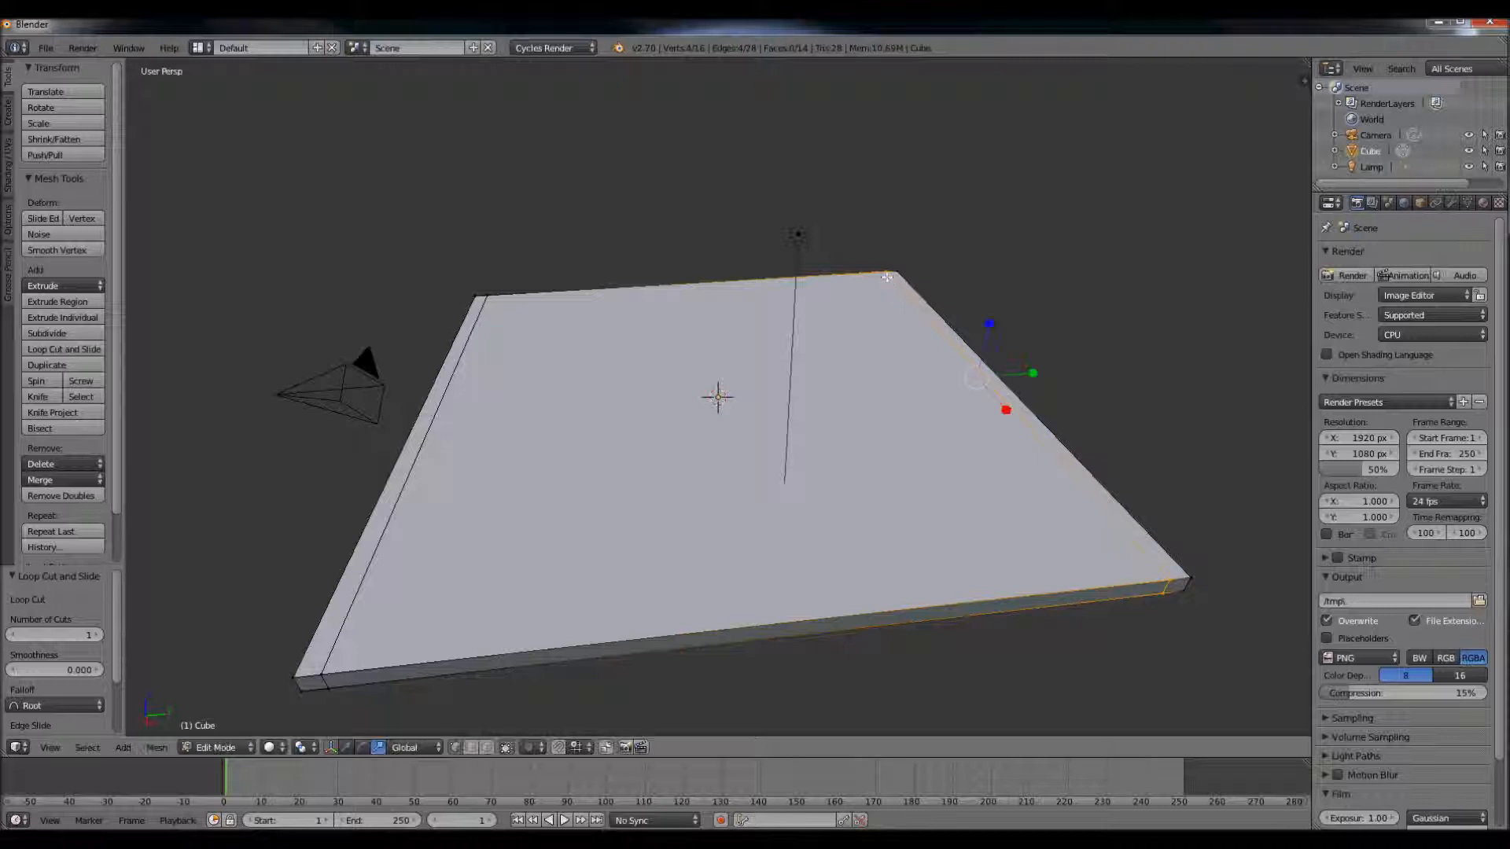
Step: Add two crosswise loop cuts along Y, one close to the slab's far edge and one close to its near edge
{"action": "left_click", "coordinate": [35, 348]}
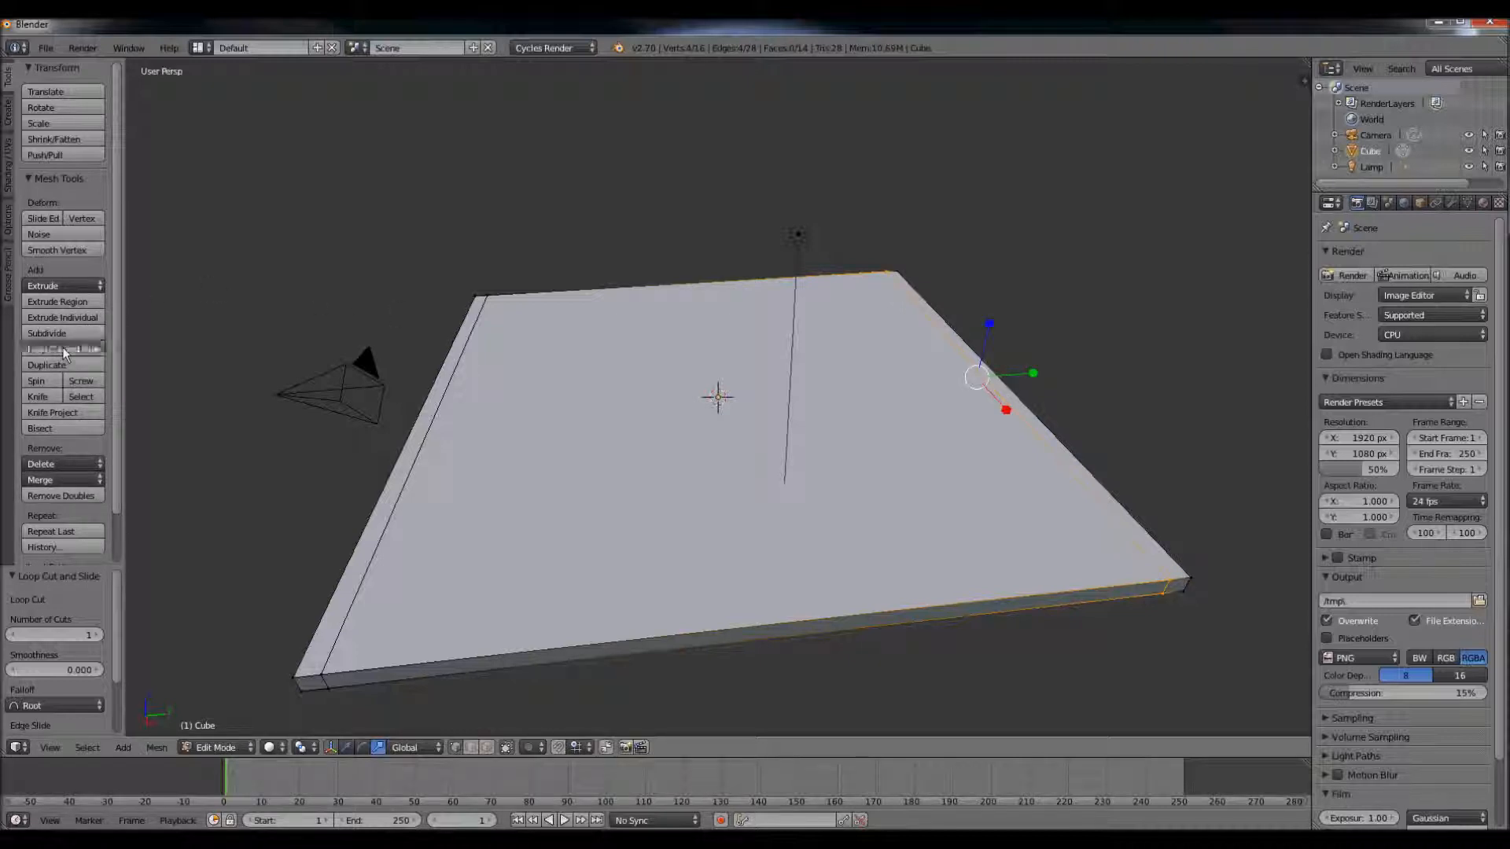
{"action": "left_click", "coordinate": [442, 413]}
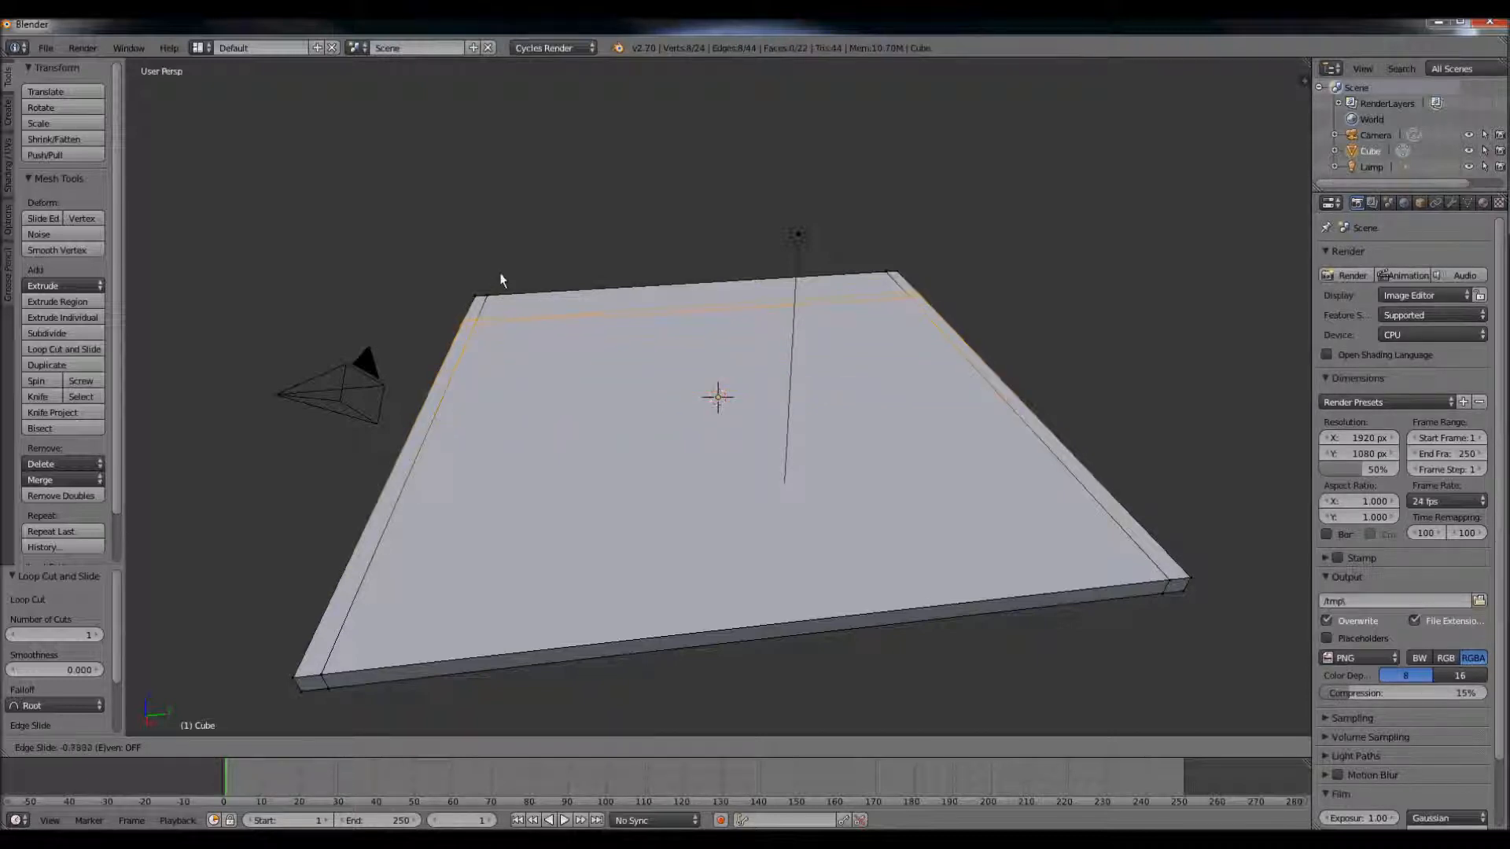
{"action": "left_click", "coordinate": [504, 231]}
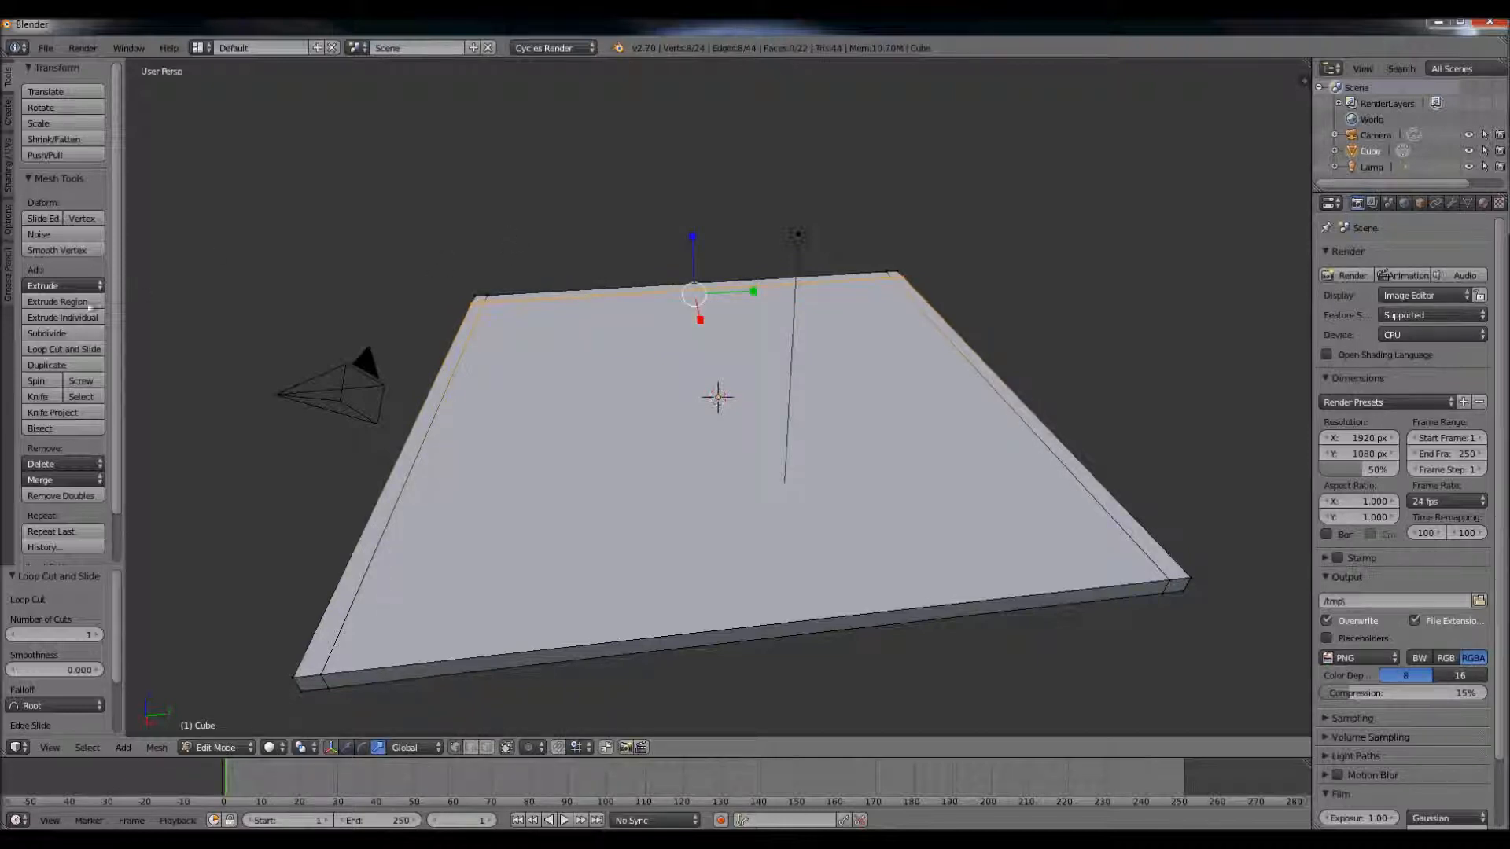
{"action": "left_click", "coordinate": [79, 346]}
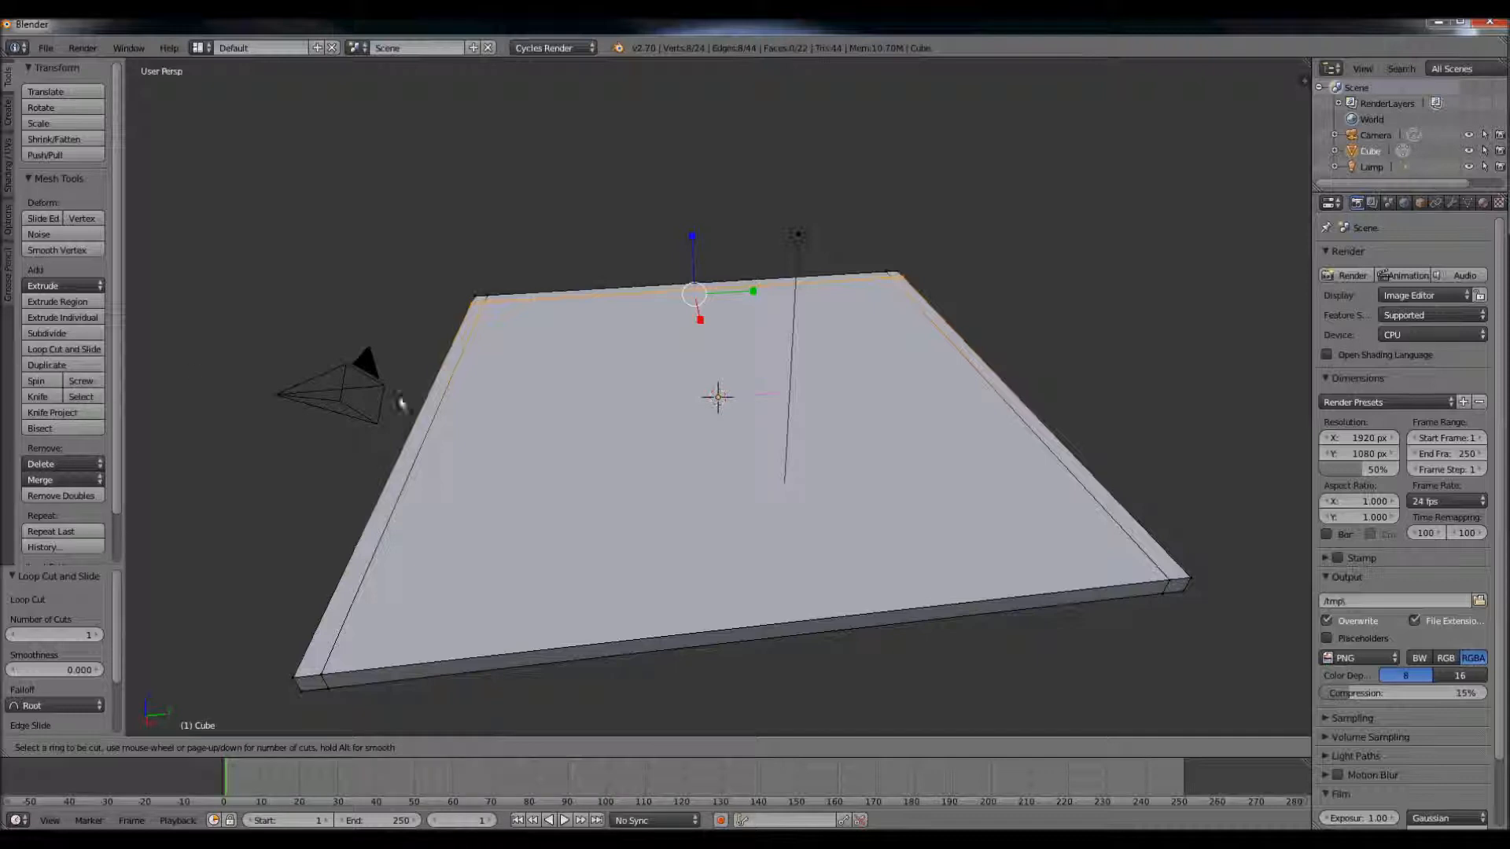
{"action": "left_click", "coordinate": [433, 421]}
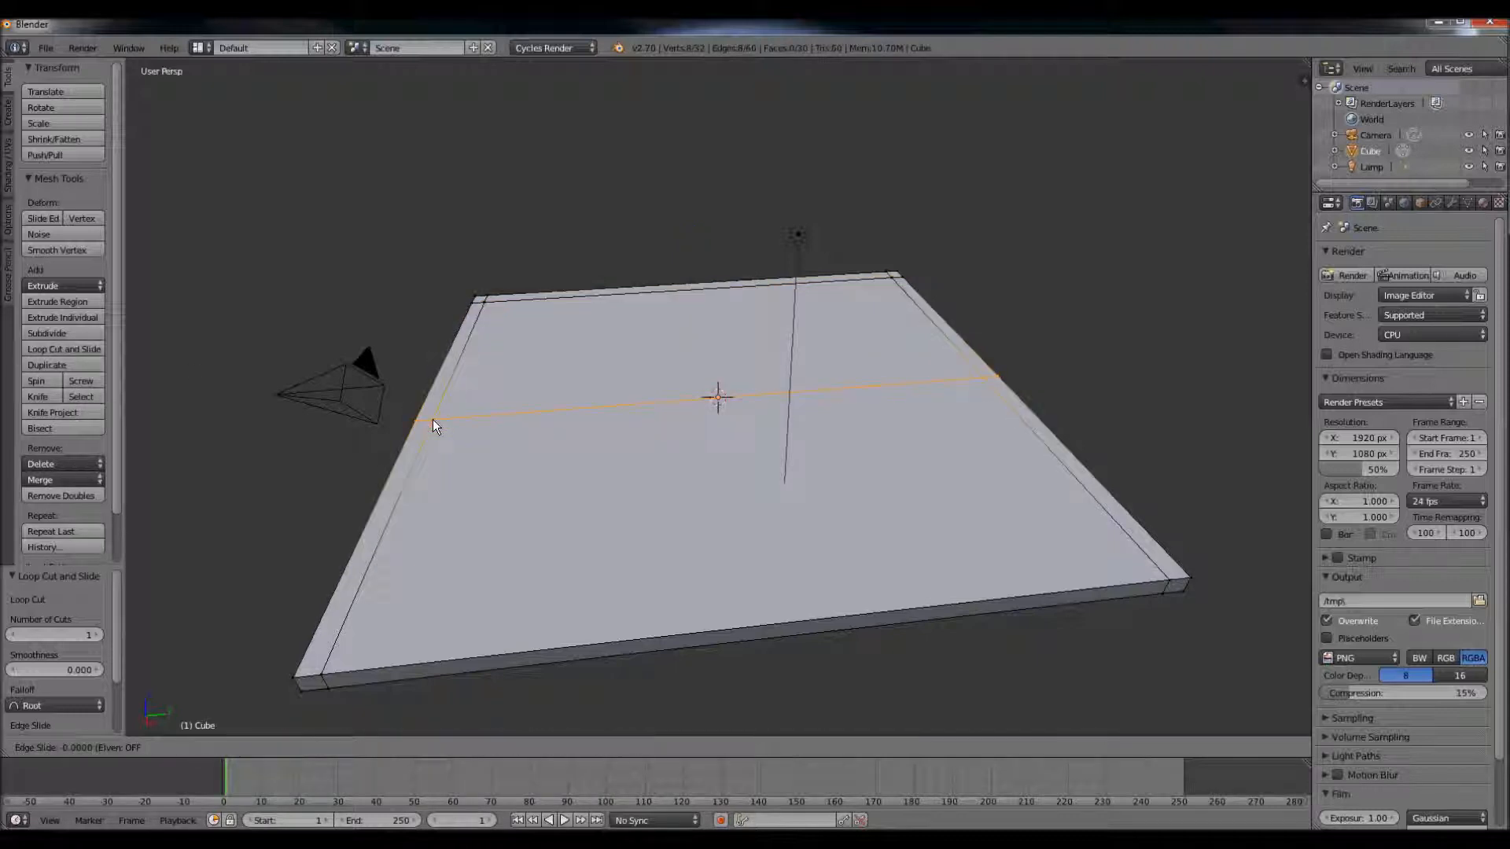
{"action": "left_click", "coordinate": [401, 615]}
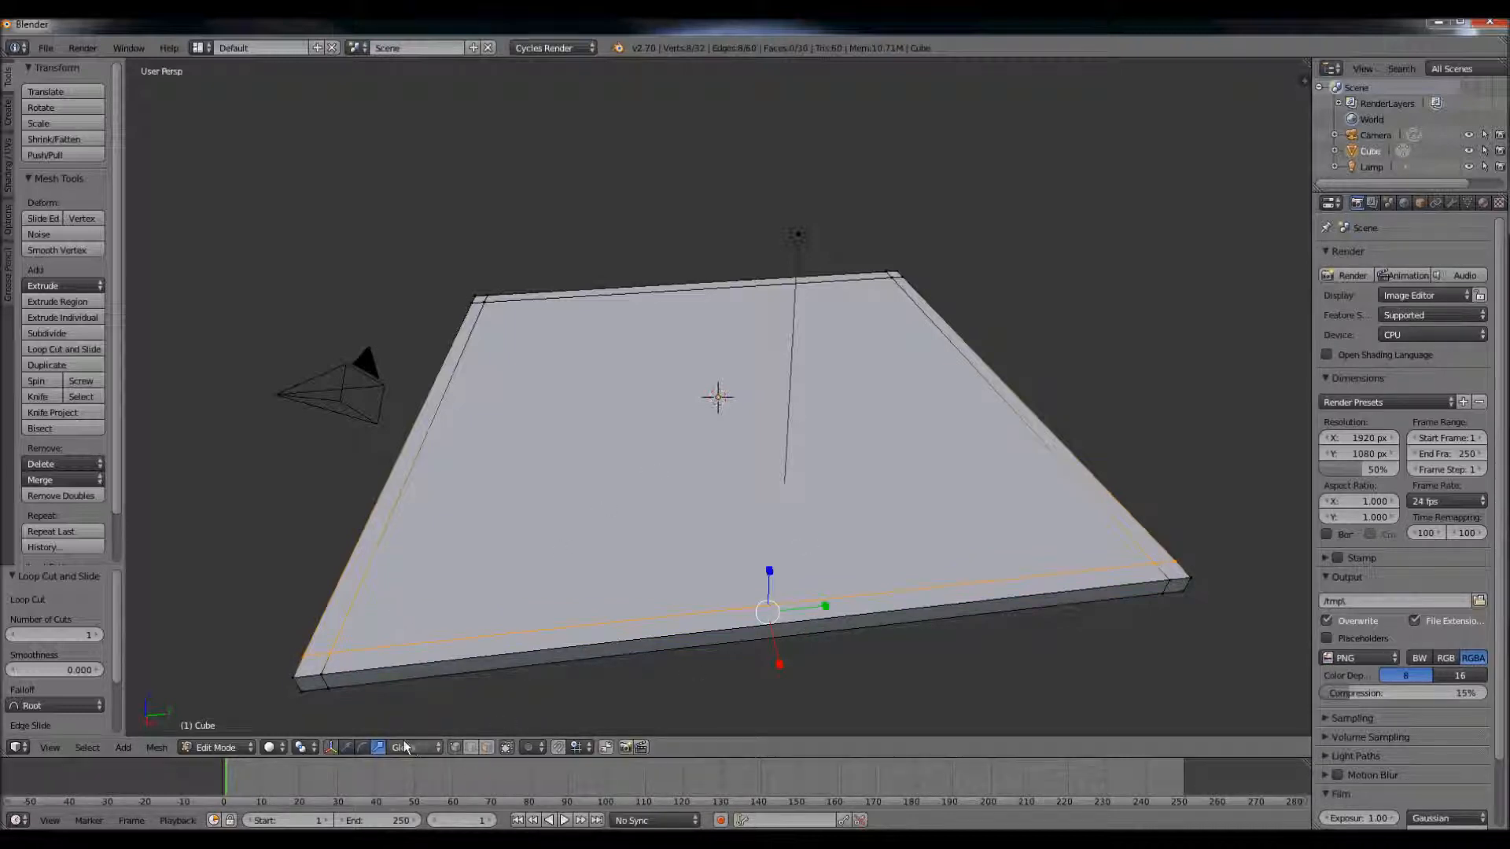
Step: Move the near crosswise edge loop about -0.033 along the X axis
{"action": "left_click", "coordinate": [347, 747]}
{"action": "middle_click_drag", "start_coordinate": [701, 590], "coordinate": [782, 552]}
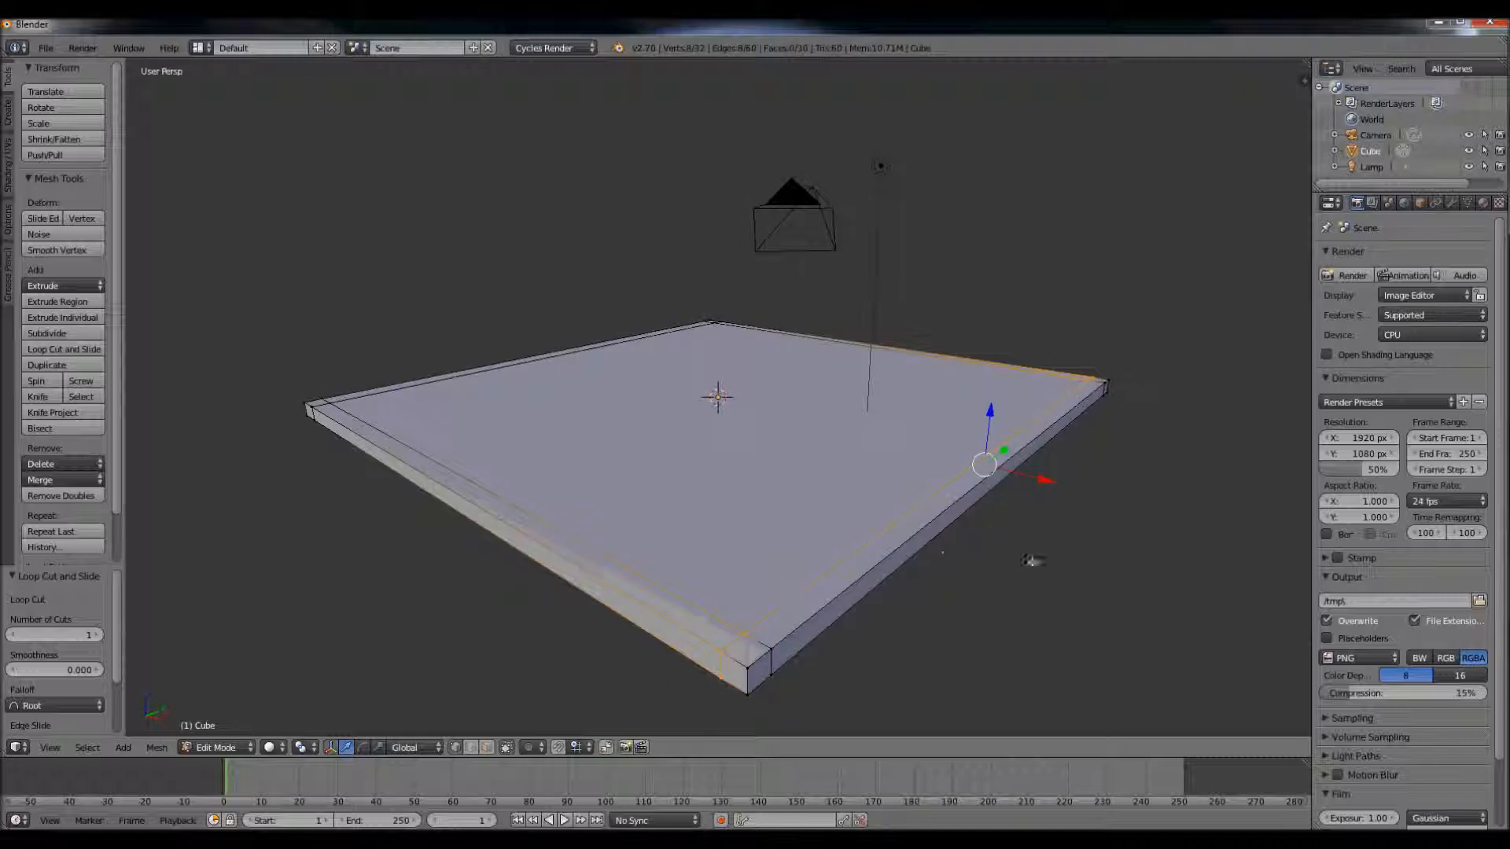
{"action": "mouse_move", "coordinate": [1044, 477]}
{"action": "left_mouse_down"}
{"action": "mouse_move", "coordinate": [871, 444]}
{"action": "mouse_move", "coordinate": [1024, 477]}
{"action": "mouse_move", "coordinate": [943, 448]}
{"action": "mouse_move", "coordinate": [1040, 488]}
{"action": "left_mouse_up"}
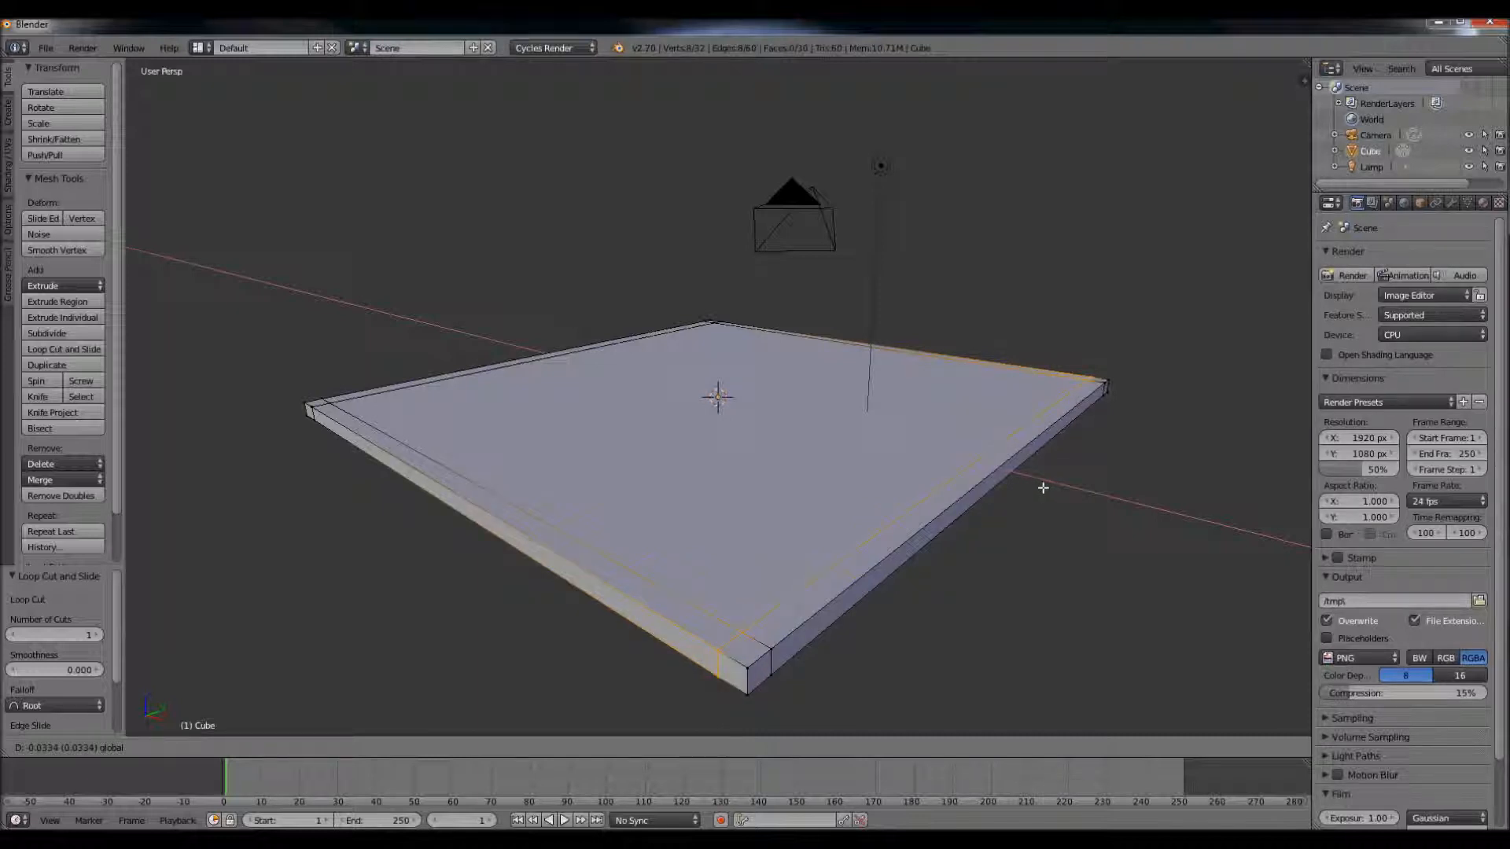
{"action": "left_click_drag", "start_coordinate": [1040, 488], "coordinate": [1042, 488]}
{"action": "middle_click_drag", "start_coordinate": [1038, 523], "coordinate": [995, 535]}
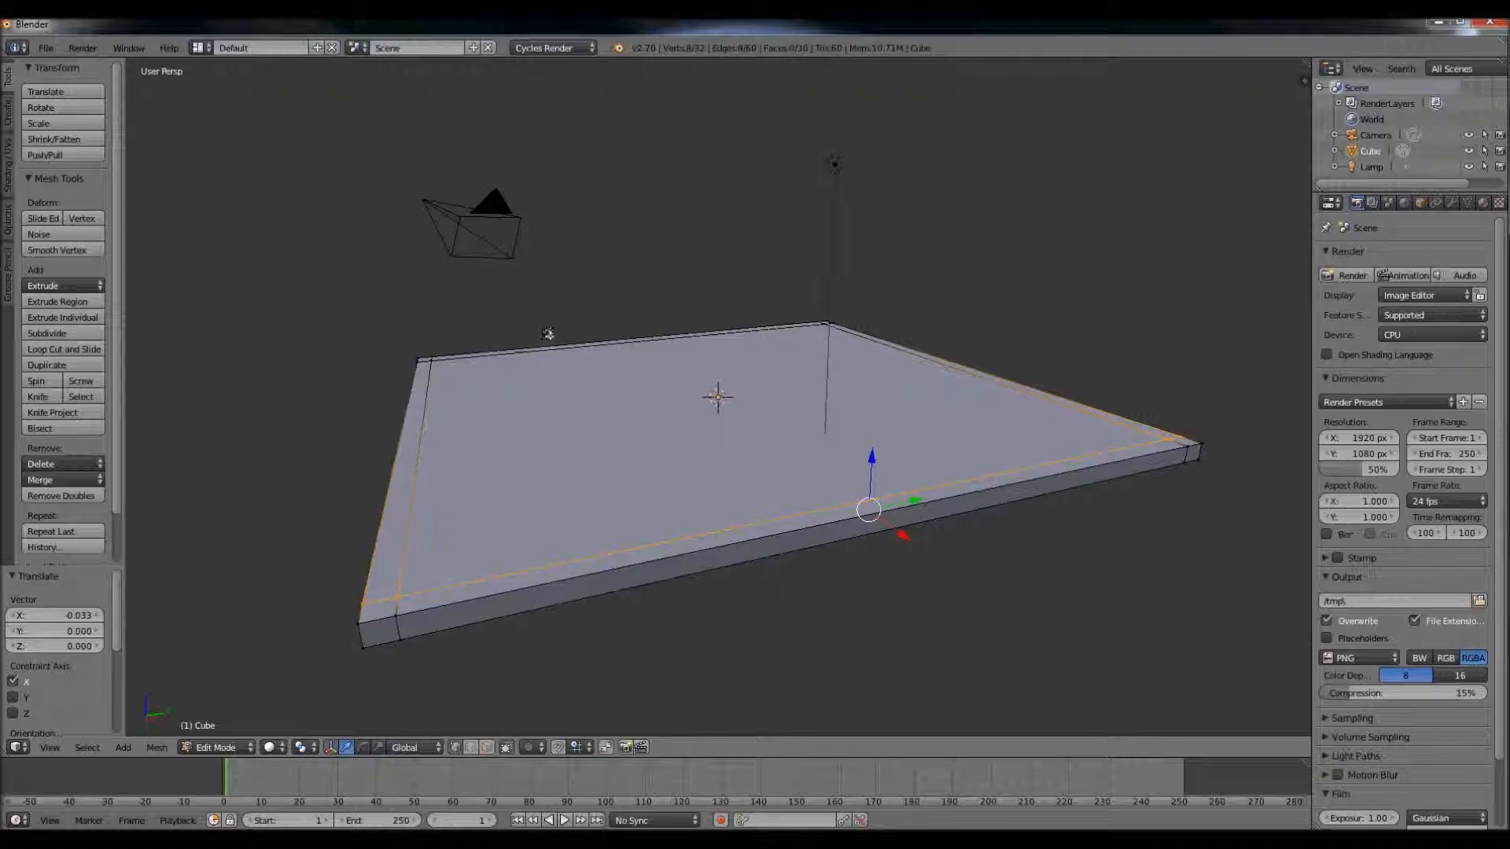
Step: Fine-tune the near crosswise edge loop by moving it about 0.005 along the X axis
{"action": "left_click", "coordinate": [155, 747]}
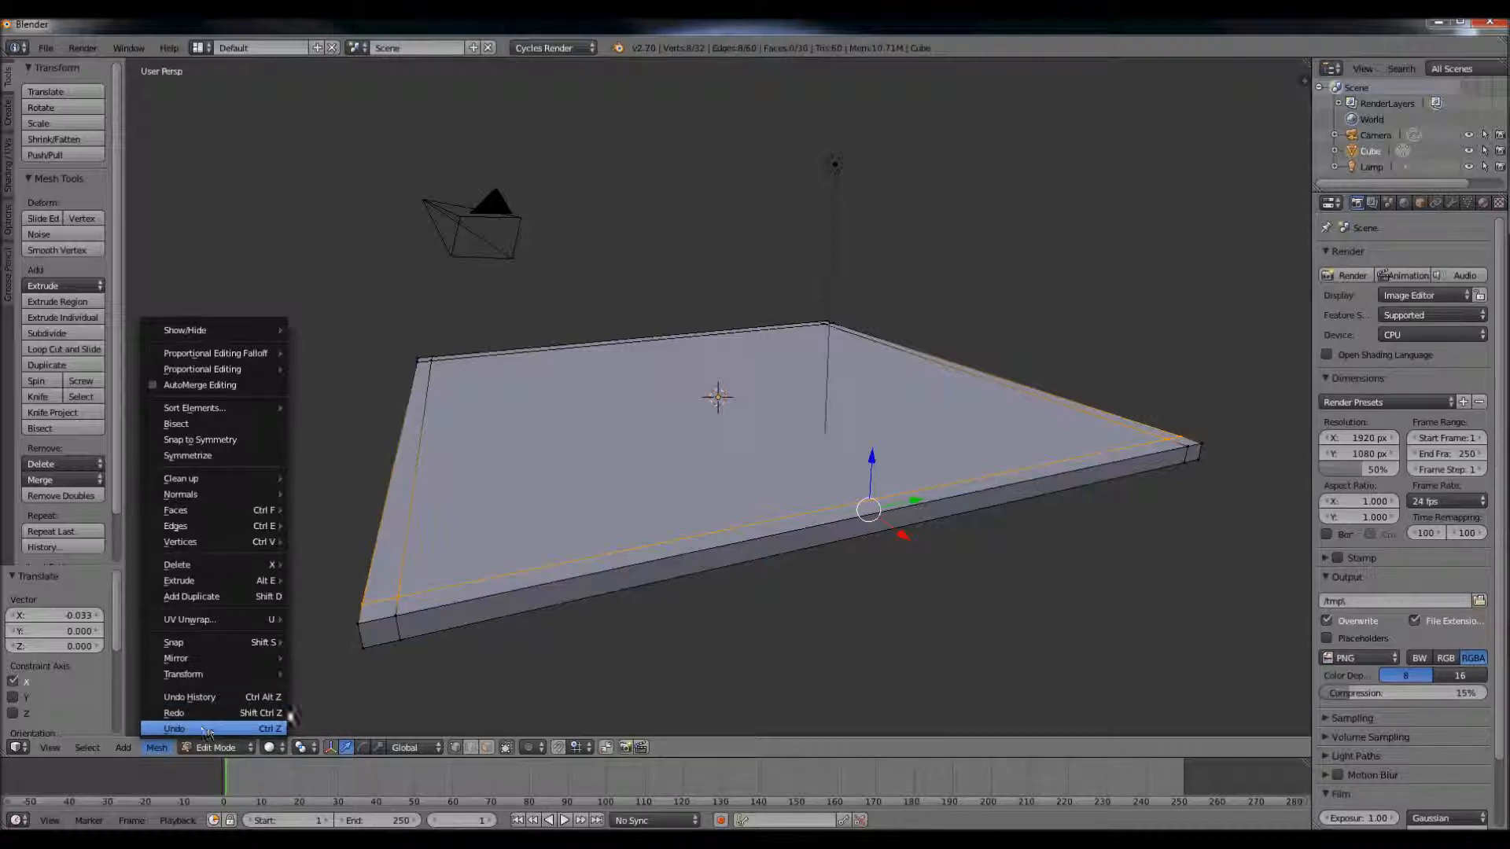
{"action": "middle_click_drag", "start_coordinate": [801, 534], "coordinate": [1038, 483]}
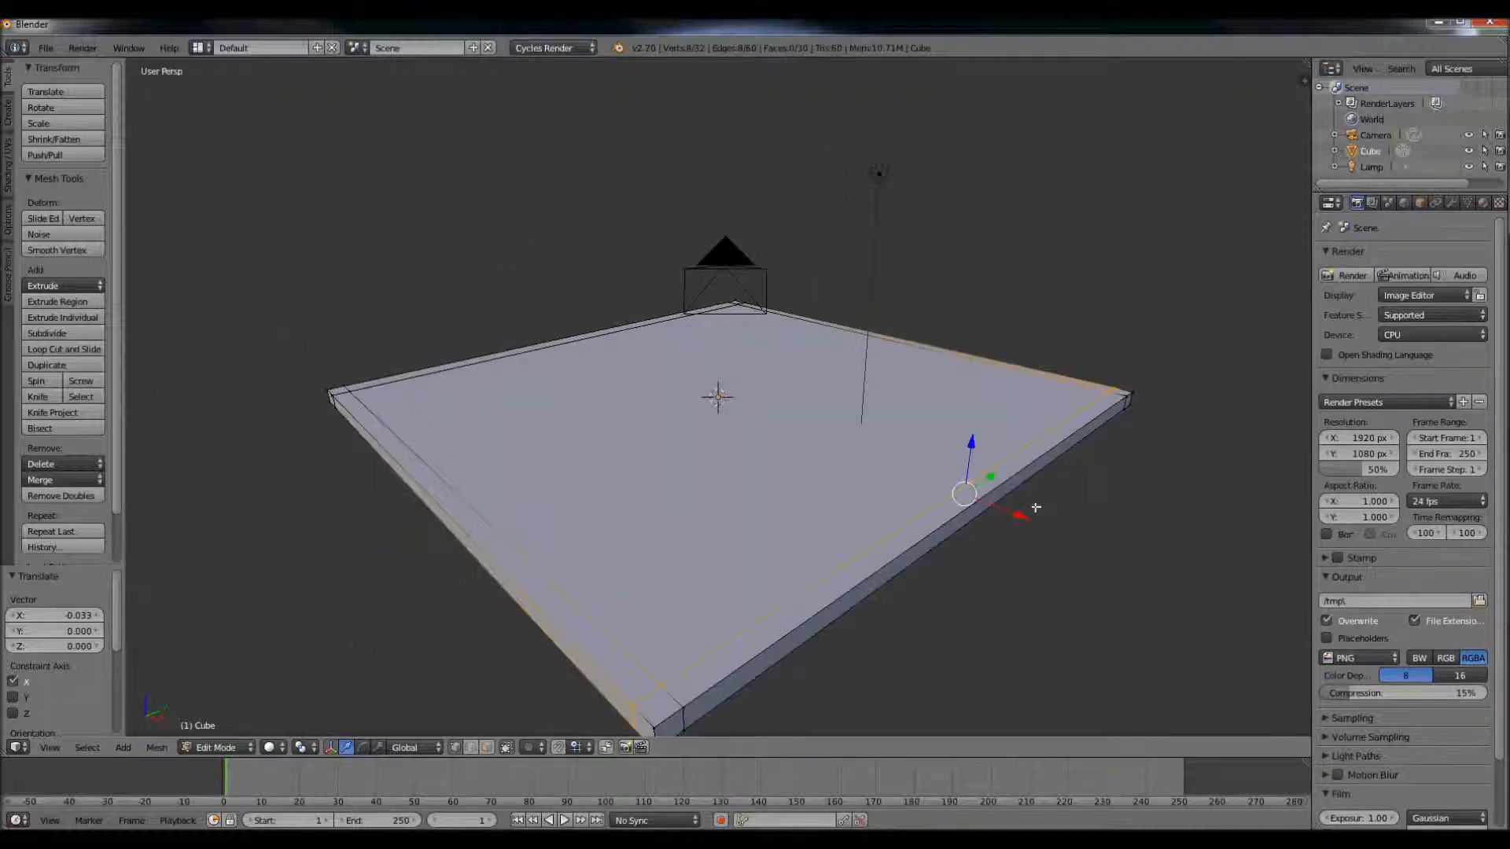
{"action": "key", "text": "g"}
{"action": "key", "text": "x"}
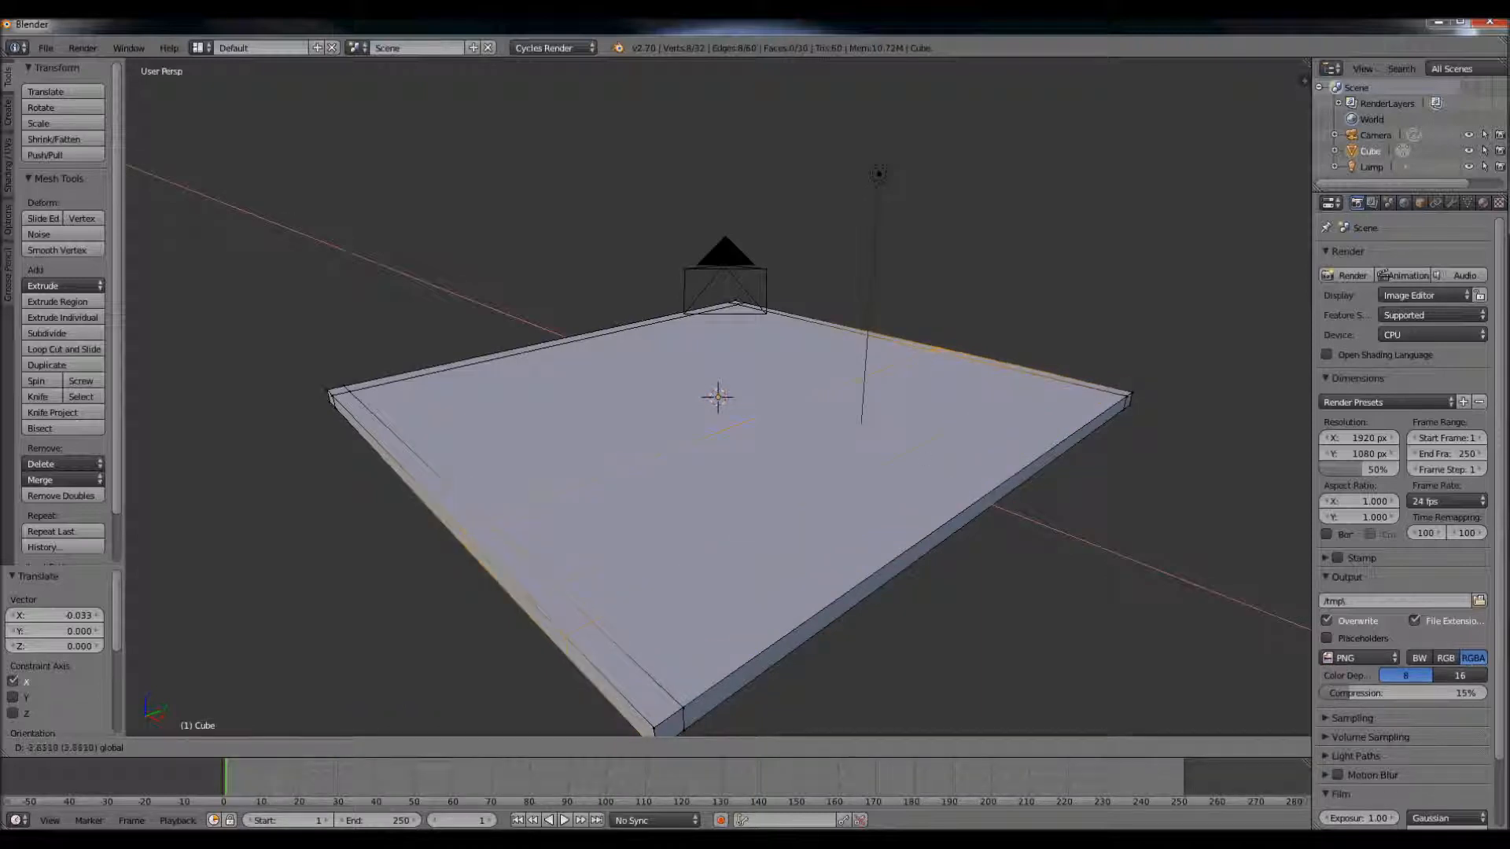
{"action": "left_click", "coordinate": [1029, 504]}
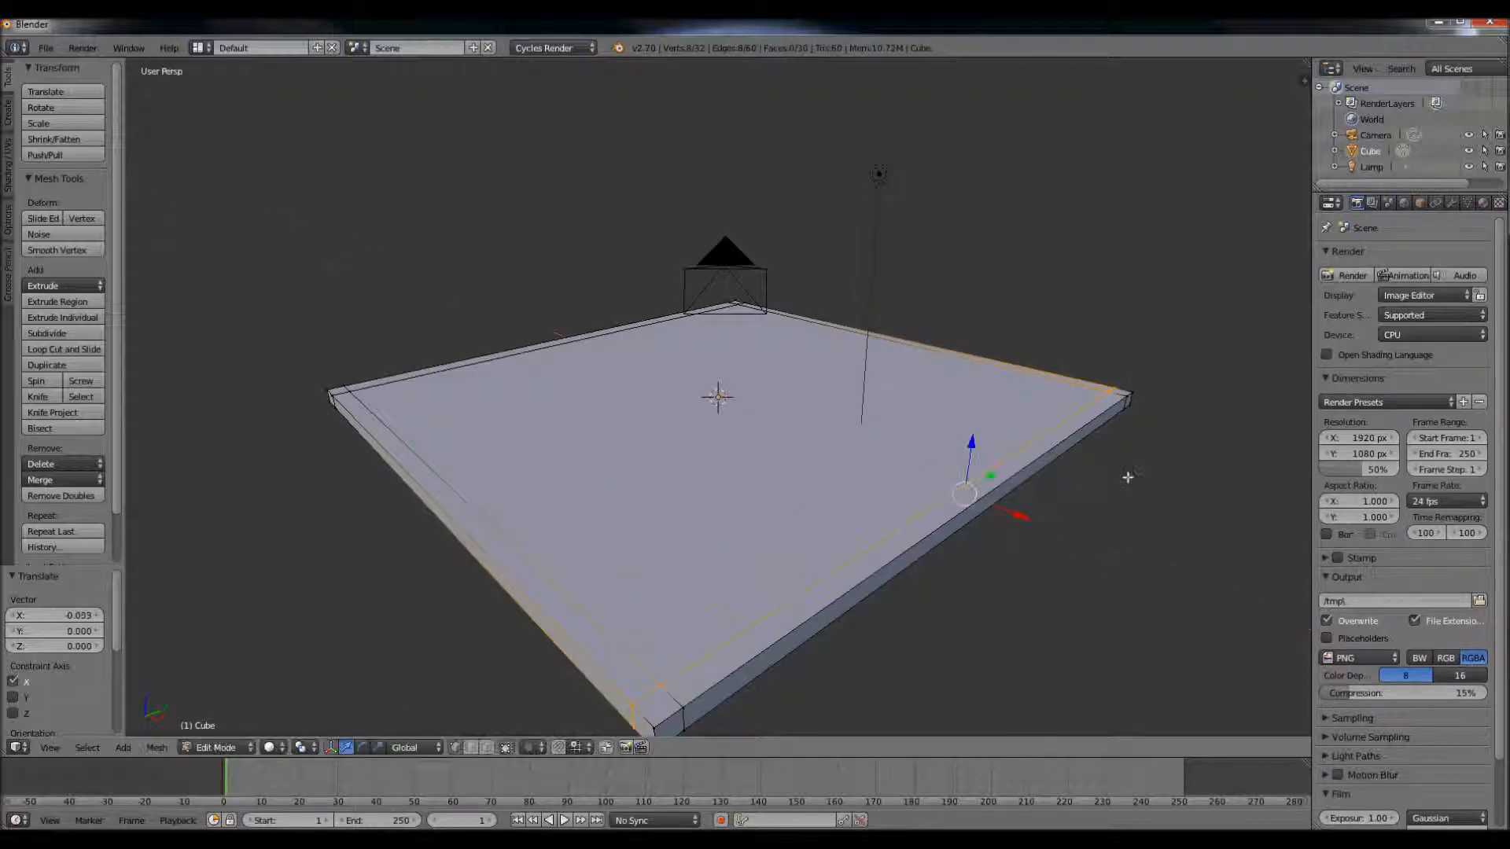
{"action": "middle_click_drag", "start_coordinate": [1089, 491], "coordinate": [956, 498]}
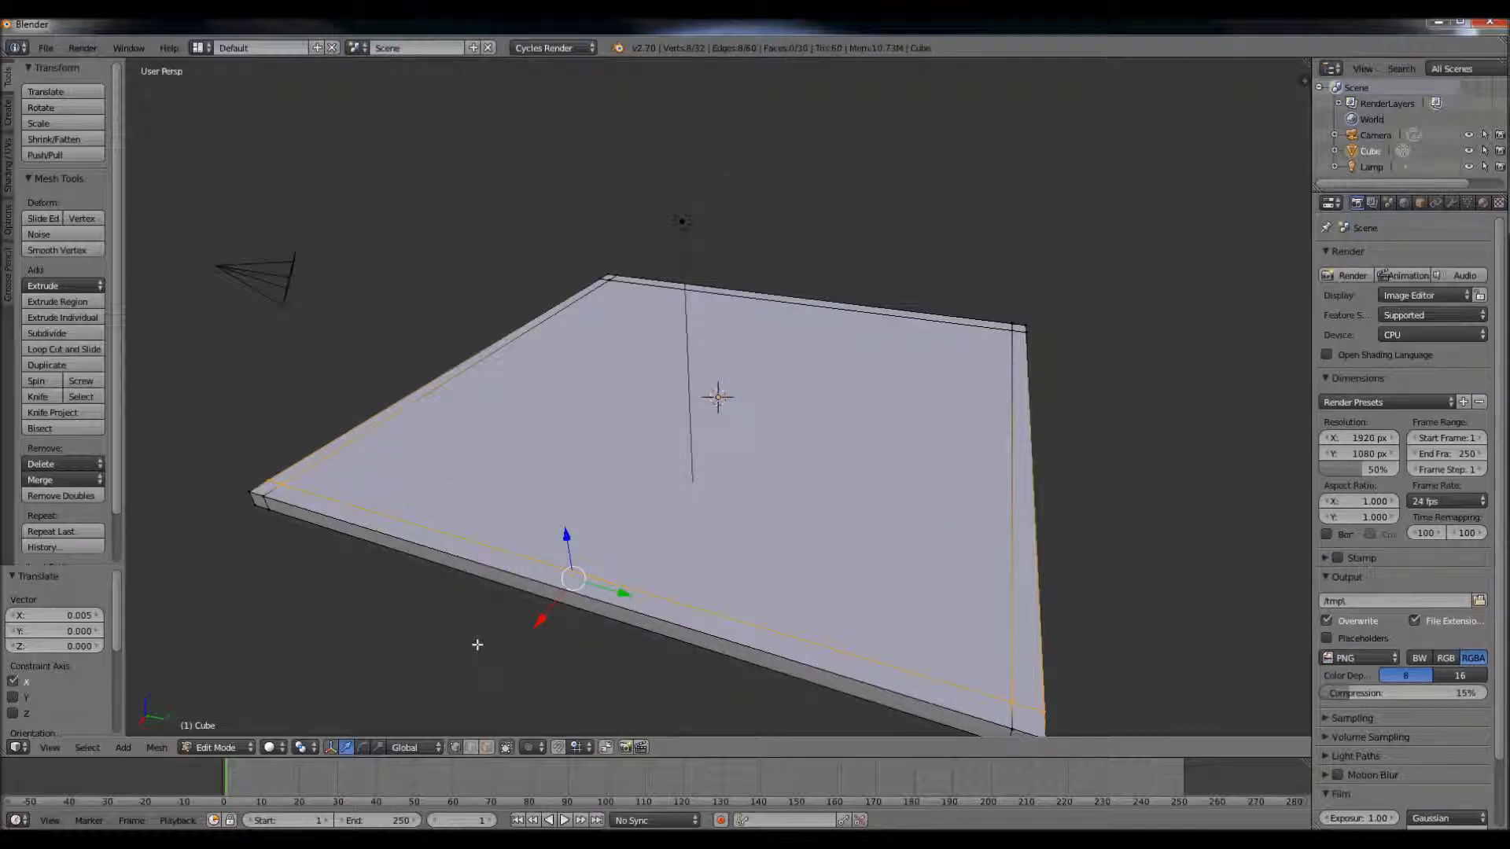
Step: Switch to face selection and select all eight narrow border faces on the slab's top, including the corners
{"action": "left_click", "coordinate": [486, 747]}
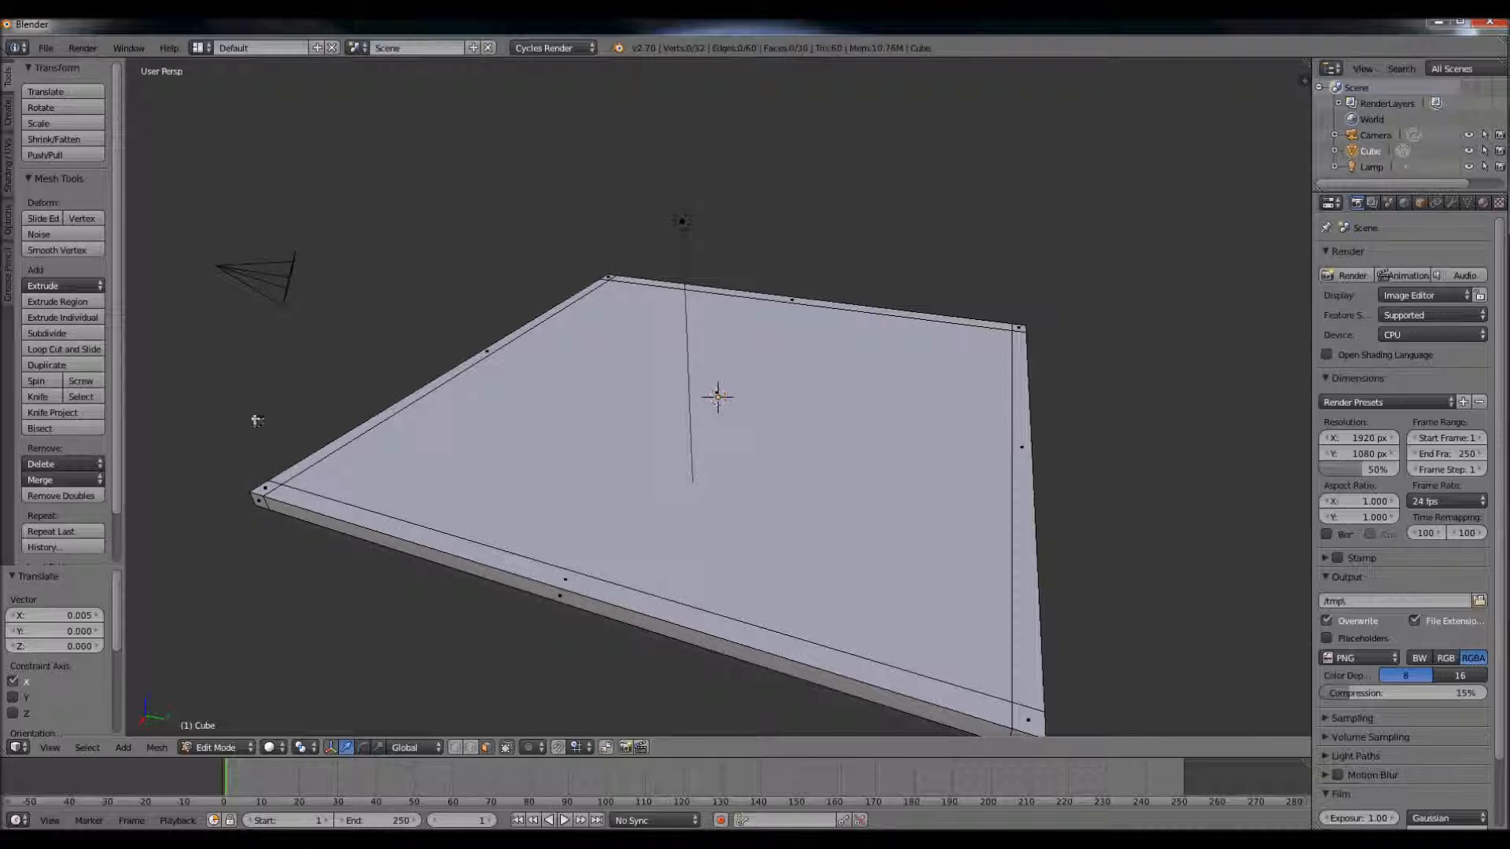
{"action": "middle_click_drag", "start_coordinate": [297, 498], "coordinate": [363, 485]}
{"action": "middle_click_drag", "start_coordinate": [523, 560], "coordinate": [505, 672]}
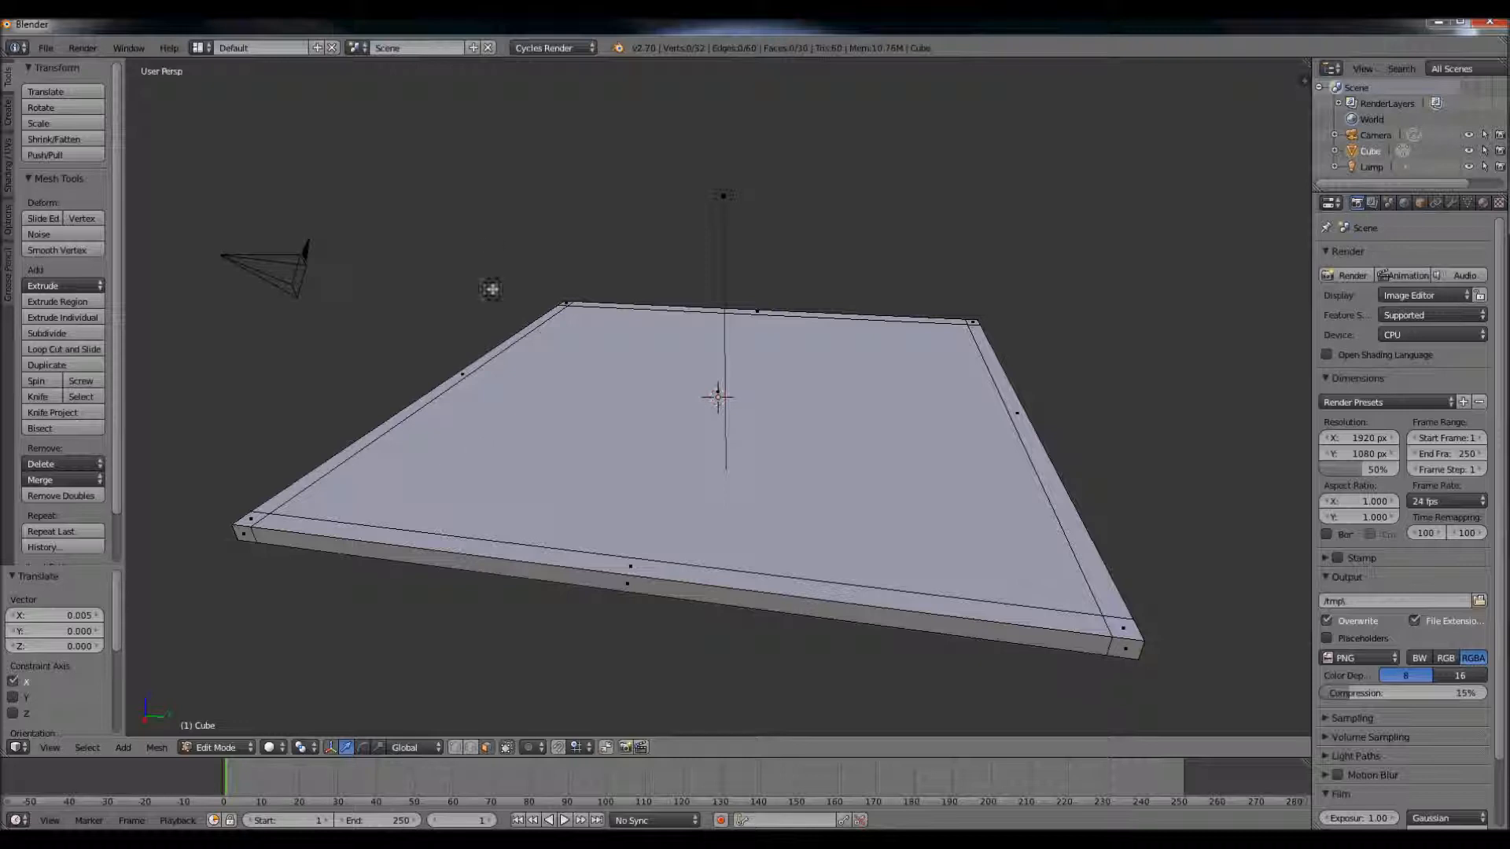
{"action": "right_click", "coordinate": [253, 519]}
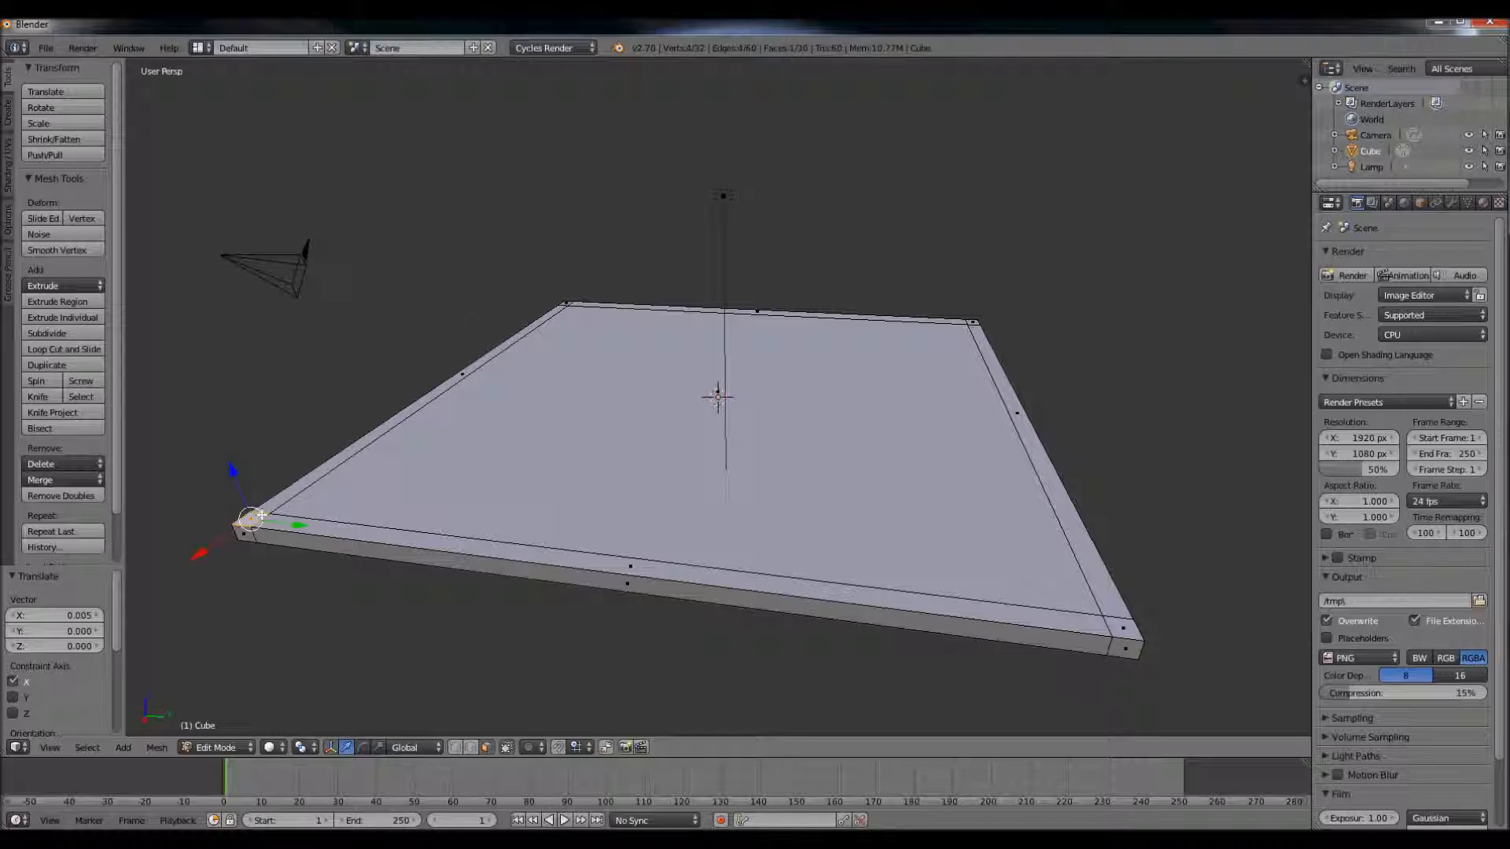
{"action": "right_click", "coordinate": [462, 374], "text": "shift"}
{"action": "right_click", "coordinate": [566, 302], "text": "shift"}
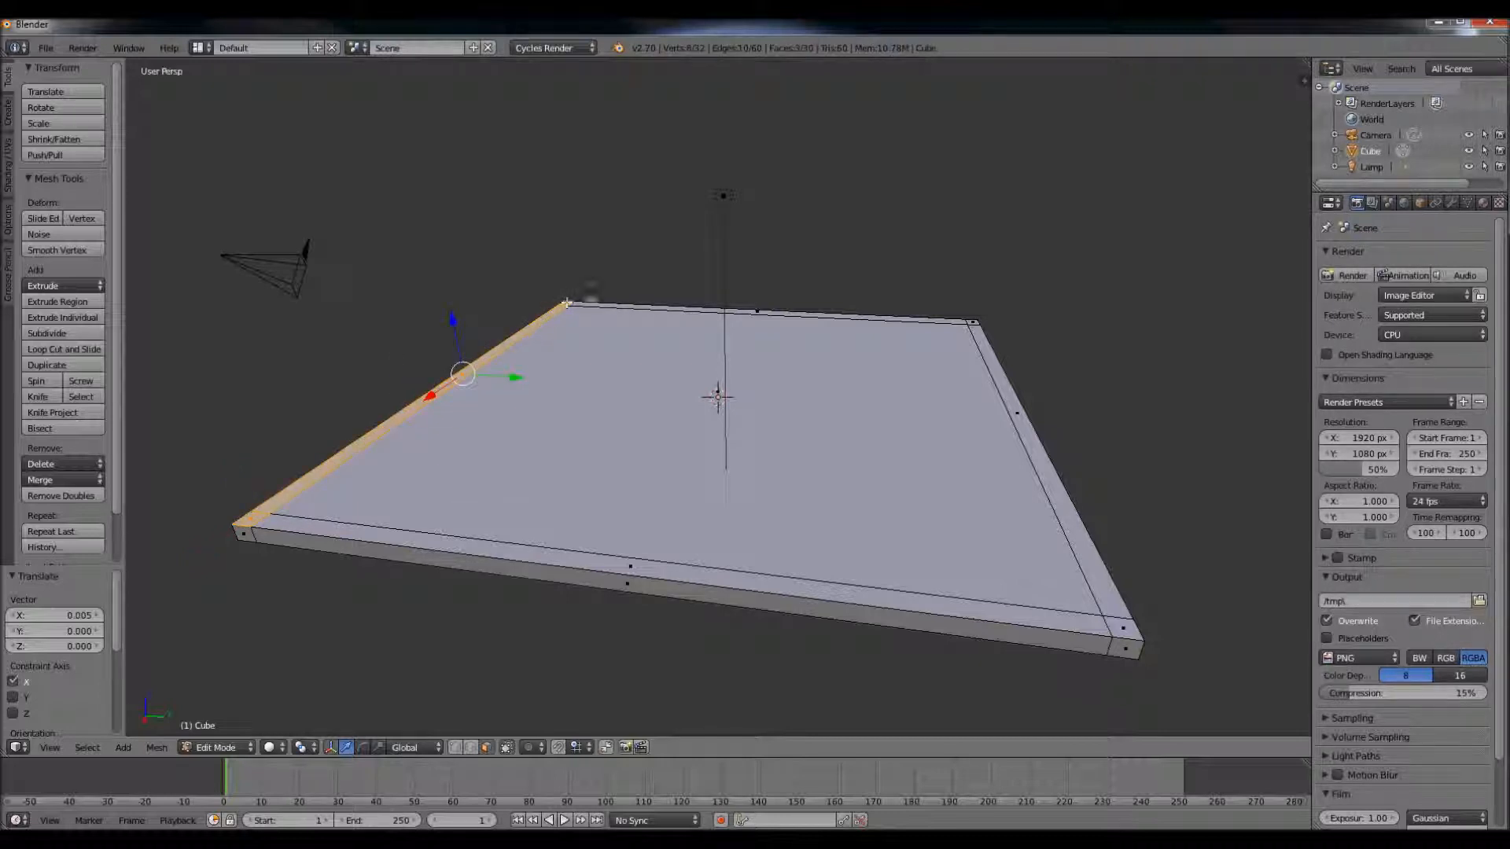
{"action": "right_click", "coordinate": [757, 313], "text": "shift"}
{"action": "right_click", "coordinate": [1016, 412], "text": "shift"}
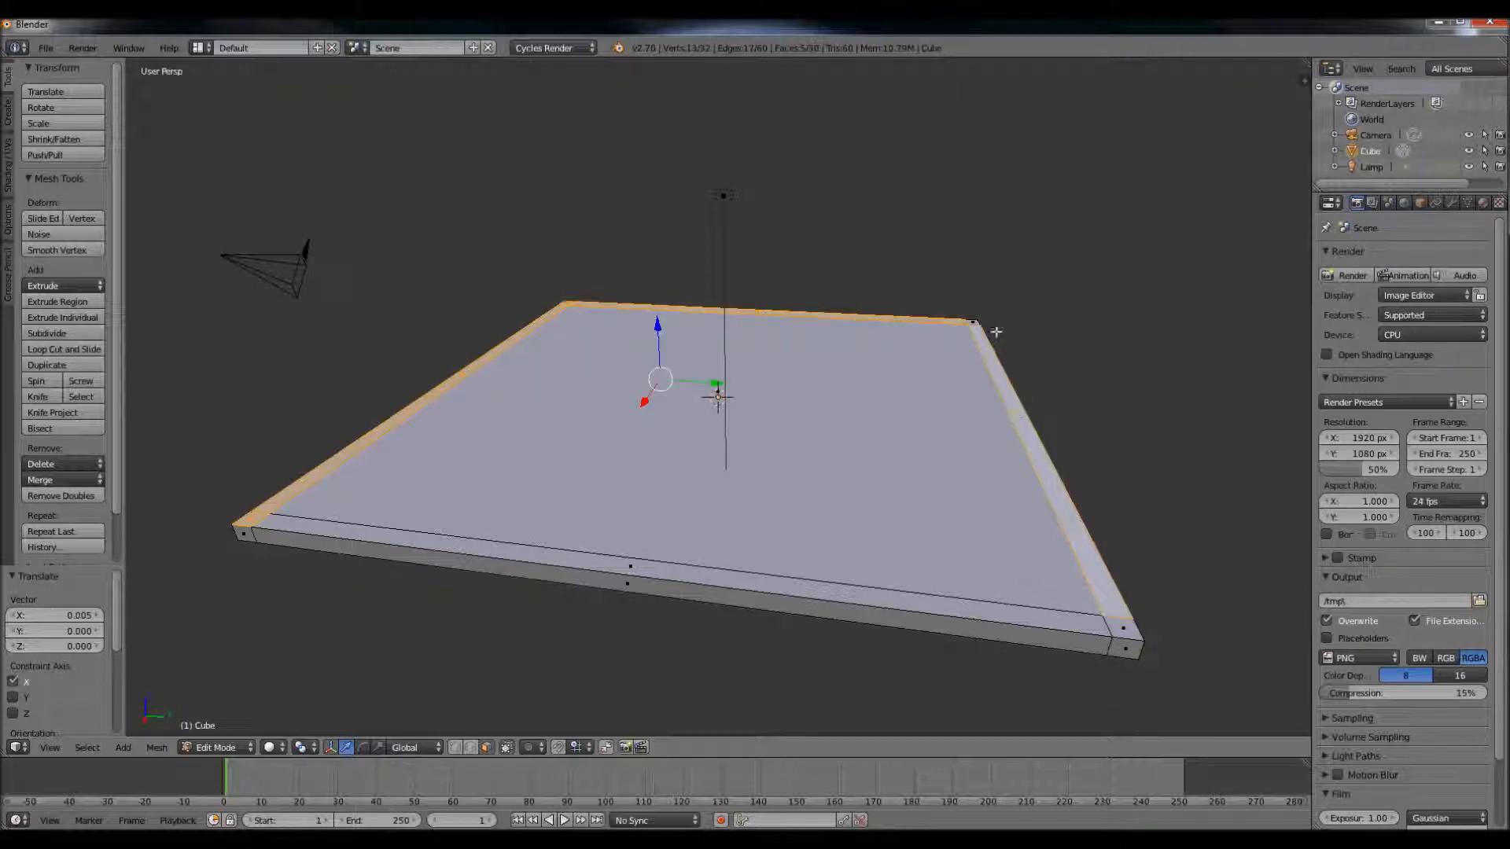
{"action": "right_click", "coordinate": [969, 321], "text": "shift"}
{"action": "right_click", "coordinate": [1121, 627], "text": "shift"}
{"action": "right_click", "coordinate": [633, 578], "text": "shift"}
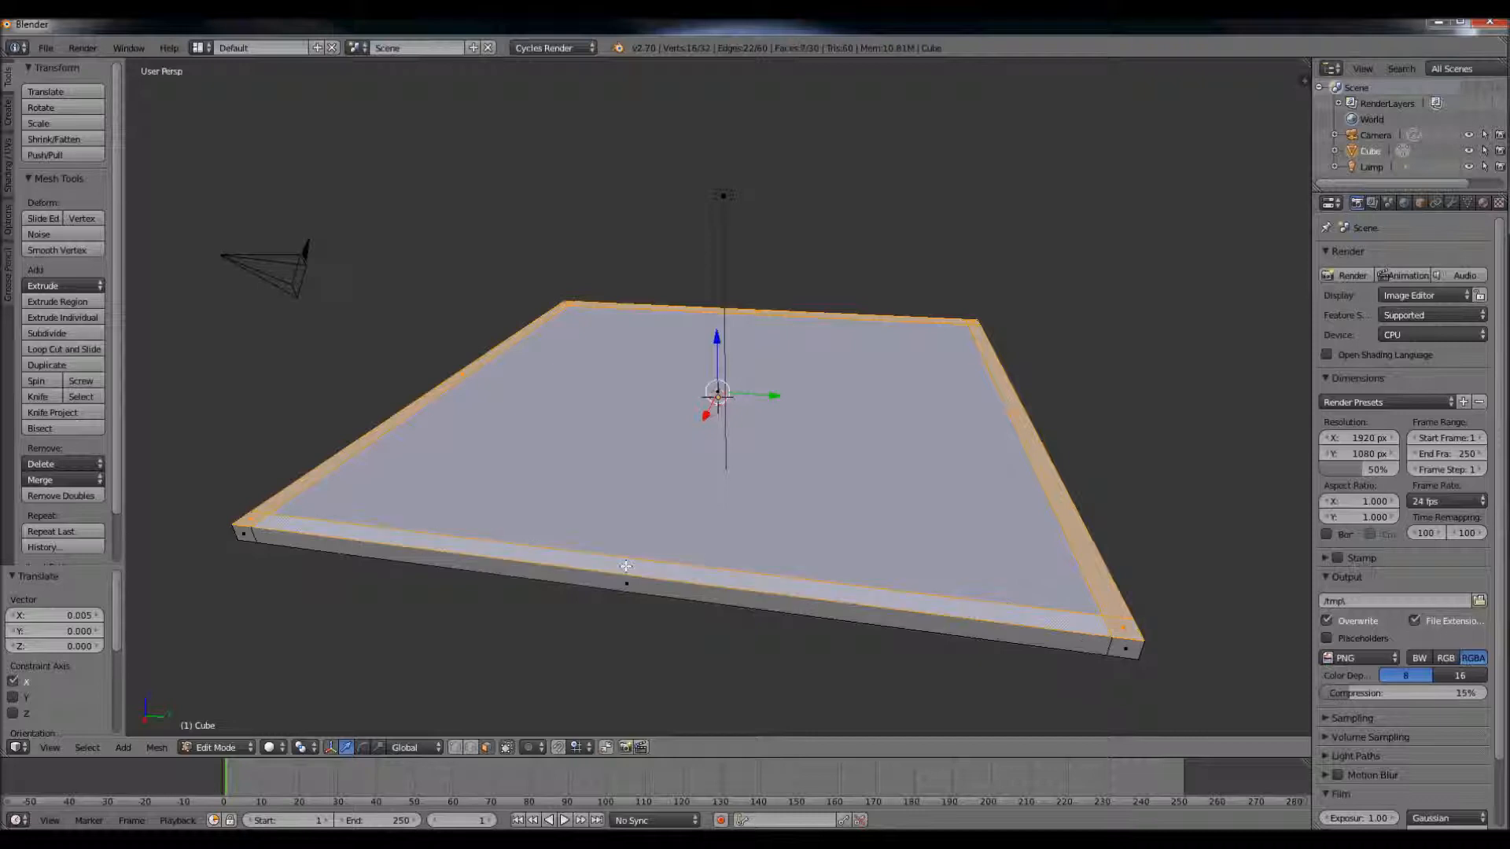
Step: Extrude the selected border faces upward by about 3.396 along Z to form the four walls
{"action": "middle_click_drag", "start_coordinate": [868, 466], "coordinate": [785, 468]}
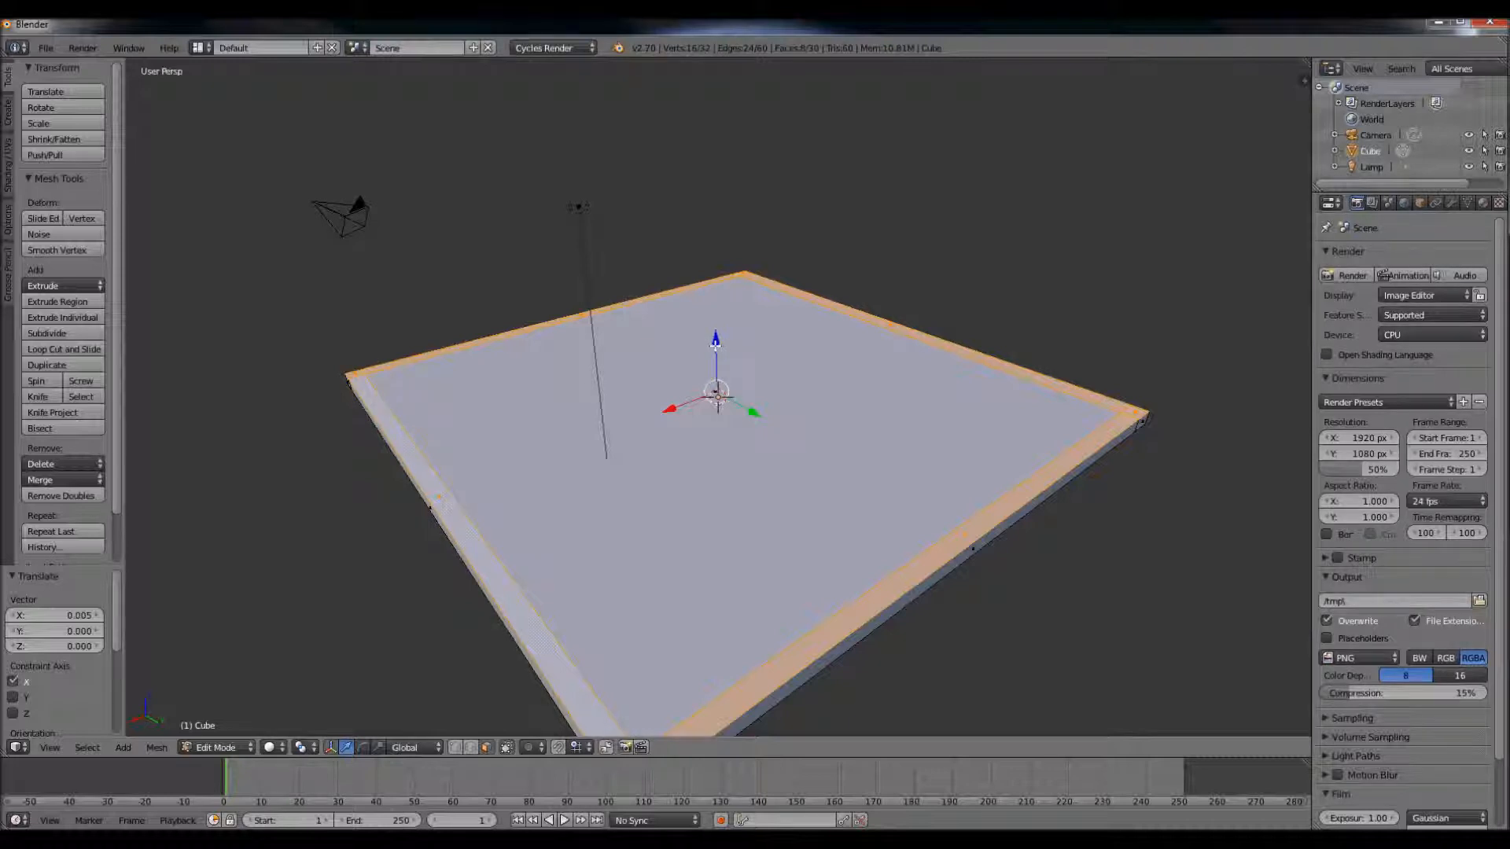
{"action": "left_click_drag", "start_coordinate": [714, 339], "coordinate": [748, 225]}
{"action": "right_click", "coordinate": [749, 225]}
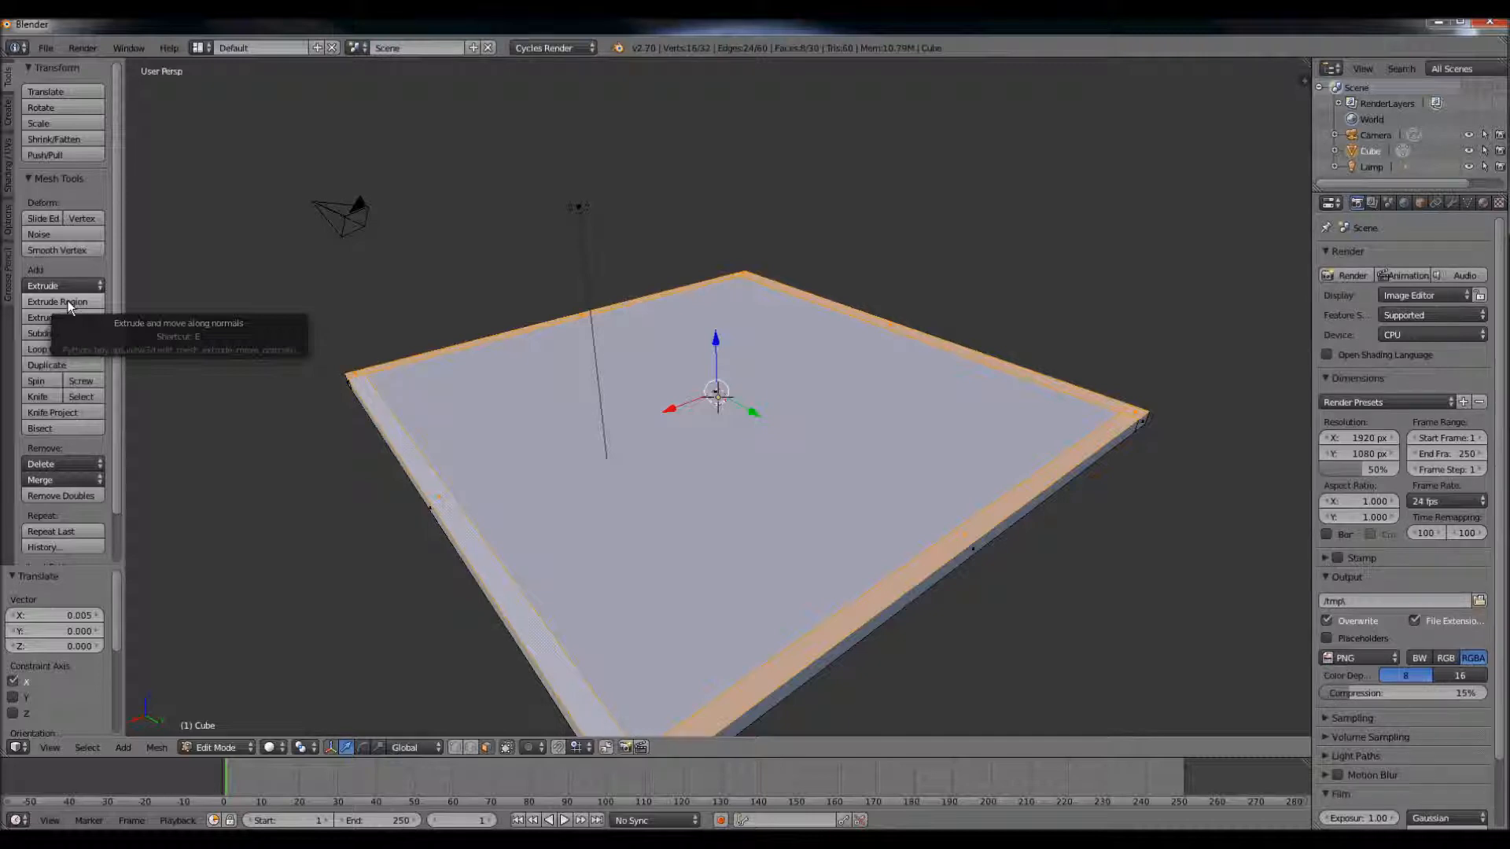
{"action": "left_click", "coordinate": [68, 300]}
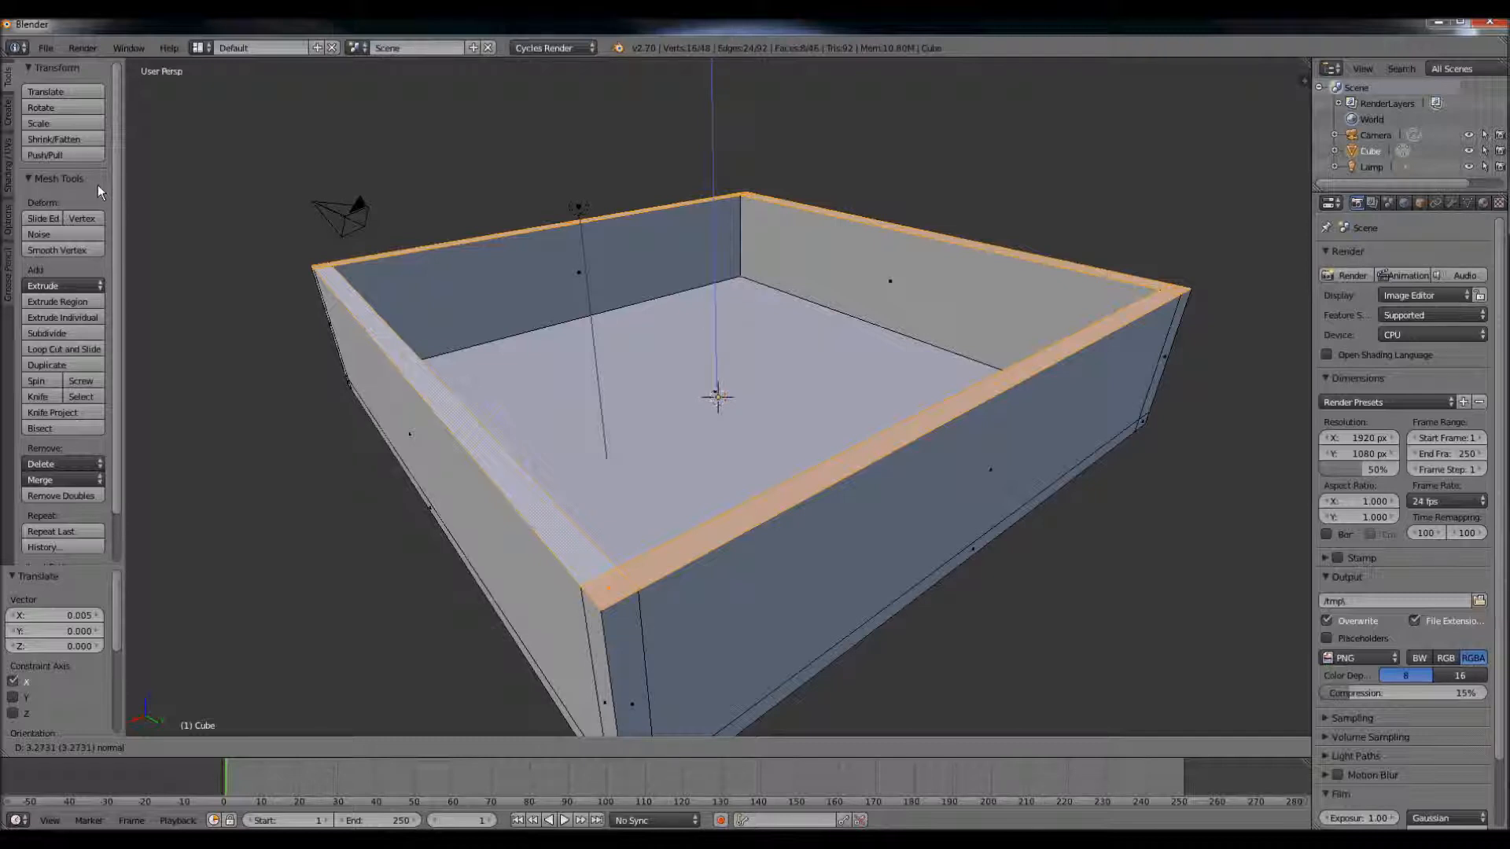
{"action": "left_click", "coordinate": [97, 181]}
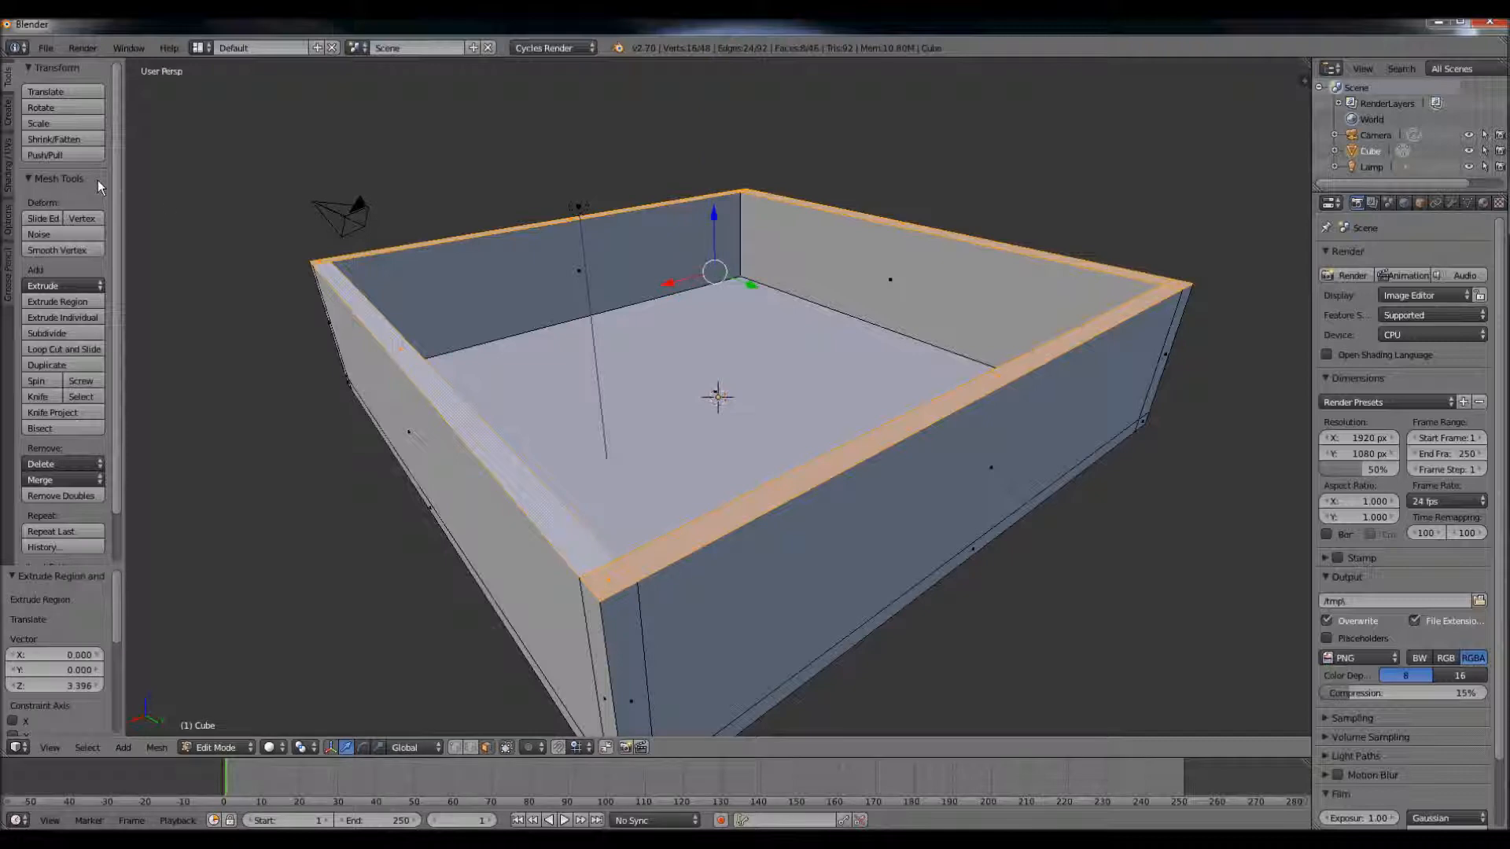
Step: Add a single horizontal loop cut around the outer walls and slide it close below their top edge
{"action": "middle_click_drag", "start_coordinate": [852, 462], "coordinate": [695, 362]}
{"action": "mouse_move", "coordinate": [868, 435]}
{"action": "middle_mouse_down"}
{"action": "mouse_move", "coordinate": [838, 434]}
{"action": "mouse_move", "coordinate": [814, 470]}
{"action": "mouse_move", "coordinate": [859, 438]}
{"action": "mouse_move", "coordinate": [856, 408]}
{"action": "mouse_move", "coordinate": [809, 394]}
{"action": "mouse_move", "coordinate": [762, 413]}
{"action": "mouse_move", "coordinate": [853, 425]}
{"action": "middle_mouse_up"}
{"action": "mouse_move", "coordinate": [868, 415]}
{"action": "middle_mouse_down"}
{"action": "mouse_move", "coordinate": [928, 404]}
{"action": "mouse_move", "coordinate": [835, 404]}
{"action": "mouse_move", "coordinate": [868, 404]}
{"action": "middle_mouse_up"}
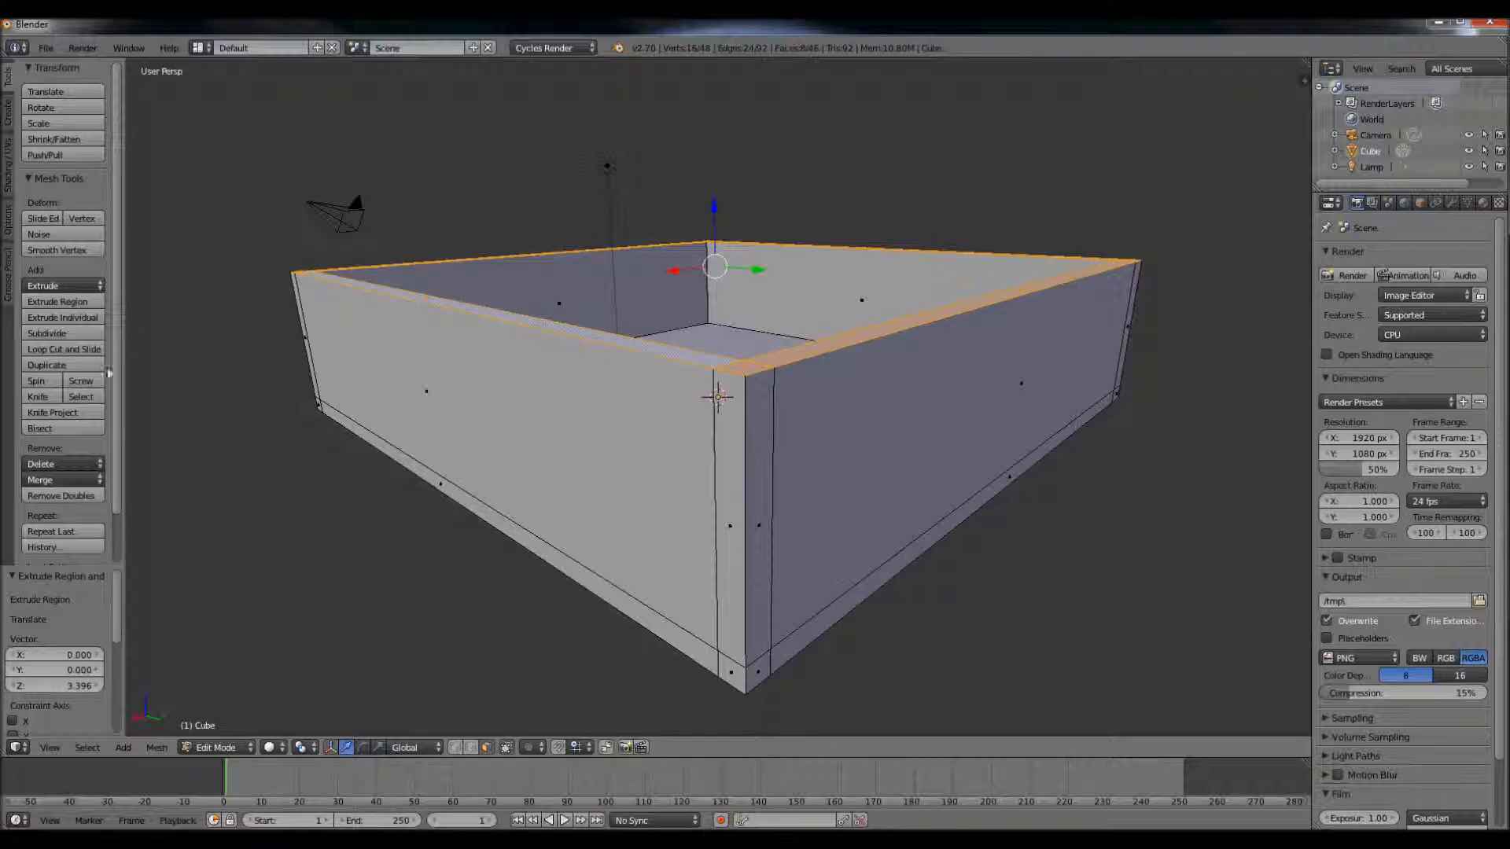
{"action": "left_click", "coordinate": [85, 346]}
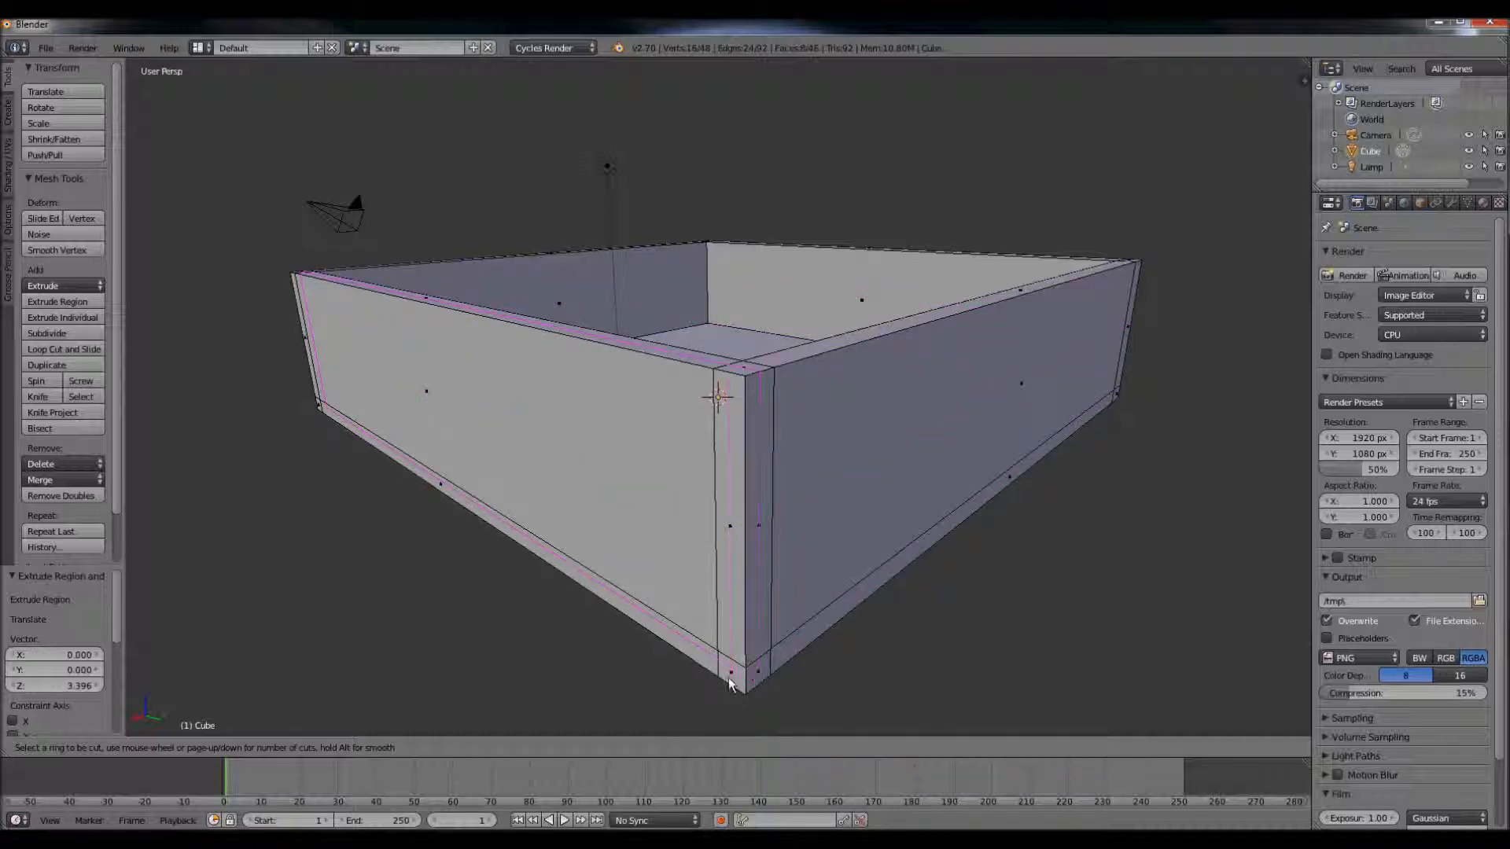
{"action": "left_click", "coordinate": [746, 533]}
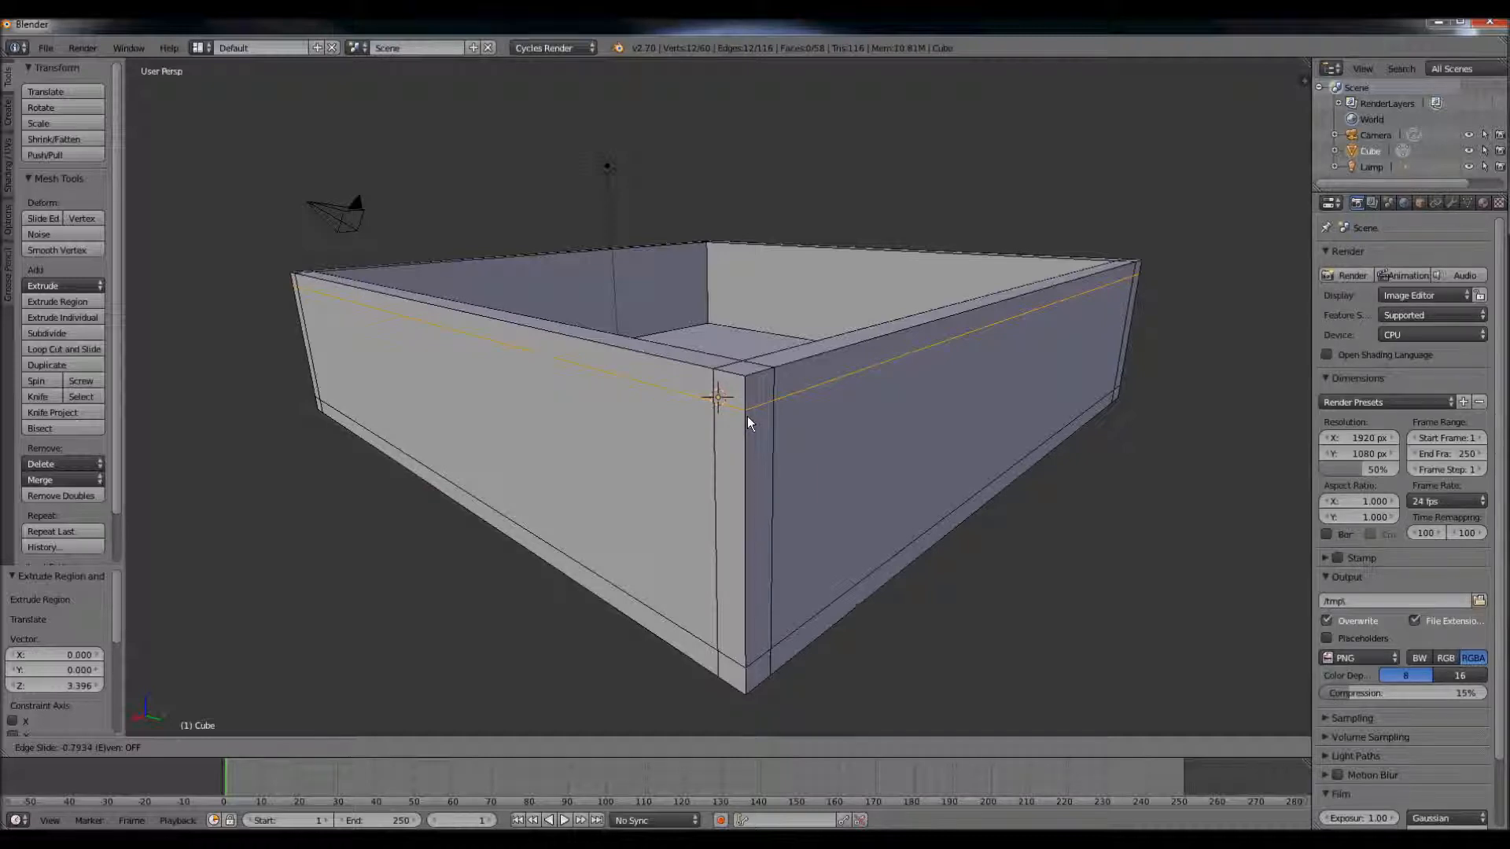
{"action": "left_click", "coordinate": [747, 423]}
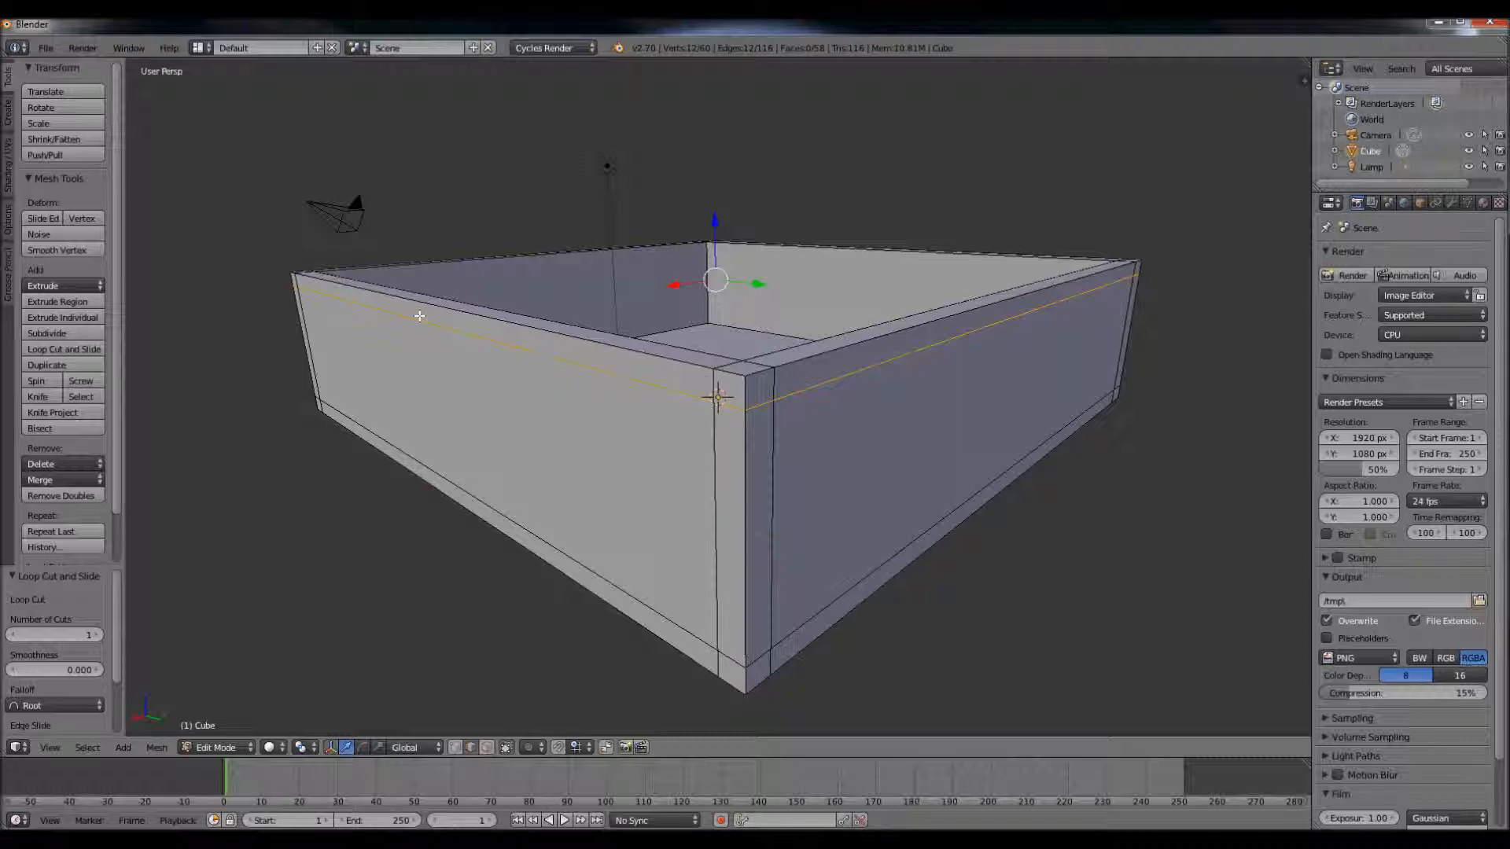
Step: Switch to face selection and select the three narrow faces along the top of the outer wall facing the positive X direction
{"action": "left_click", "coordinate": [488, 747]}
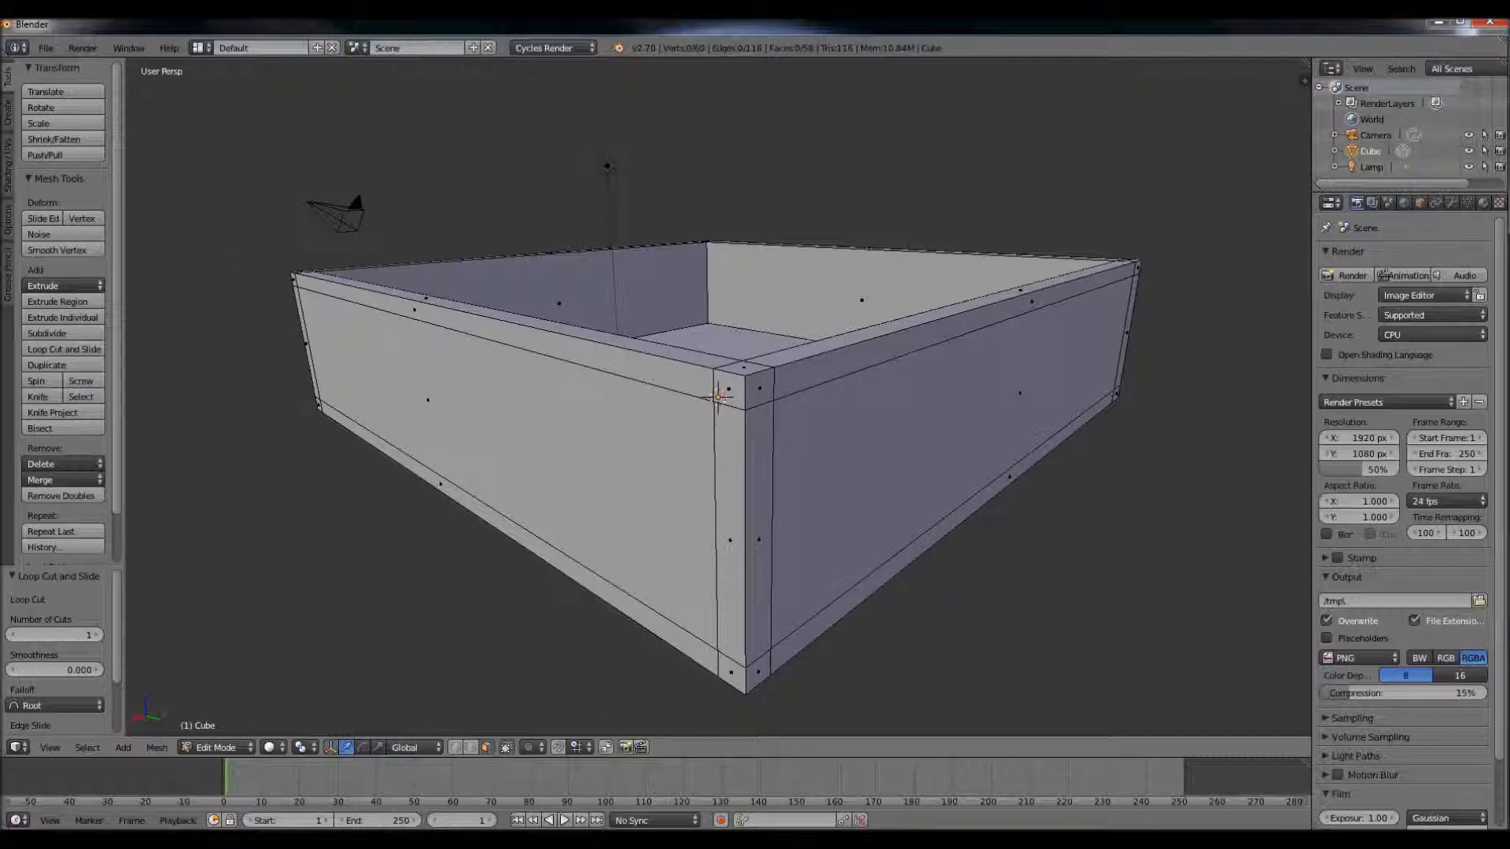
{"action": "right_click", "coordinate": [726, 386]}
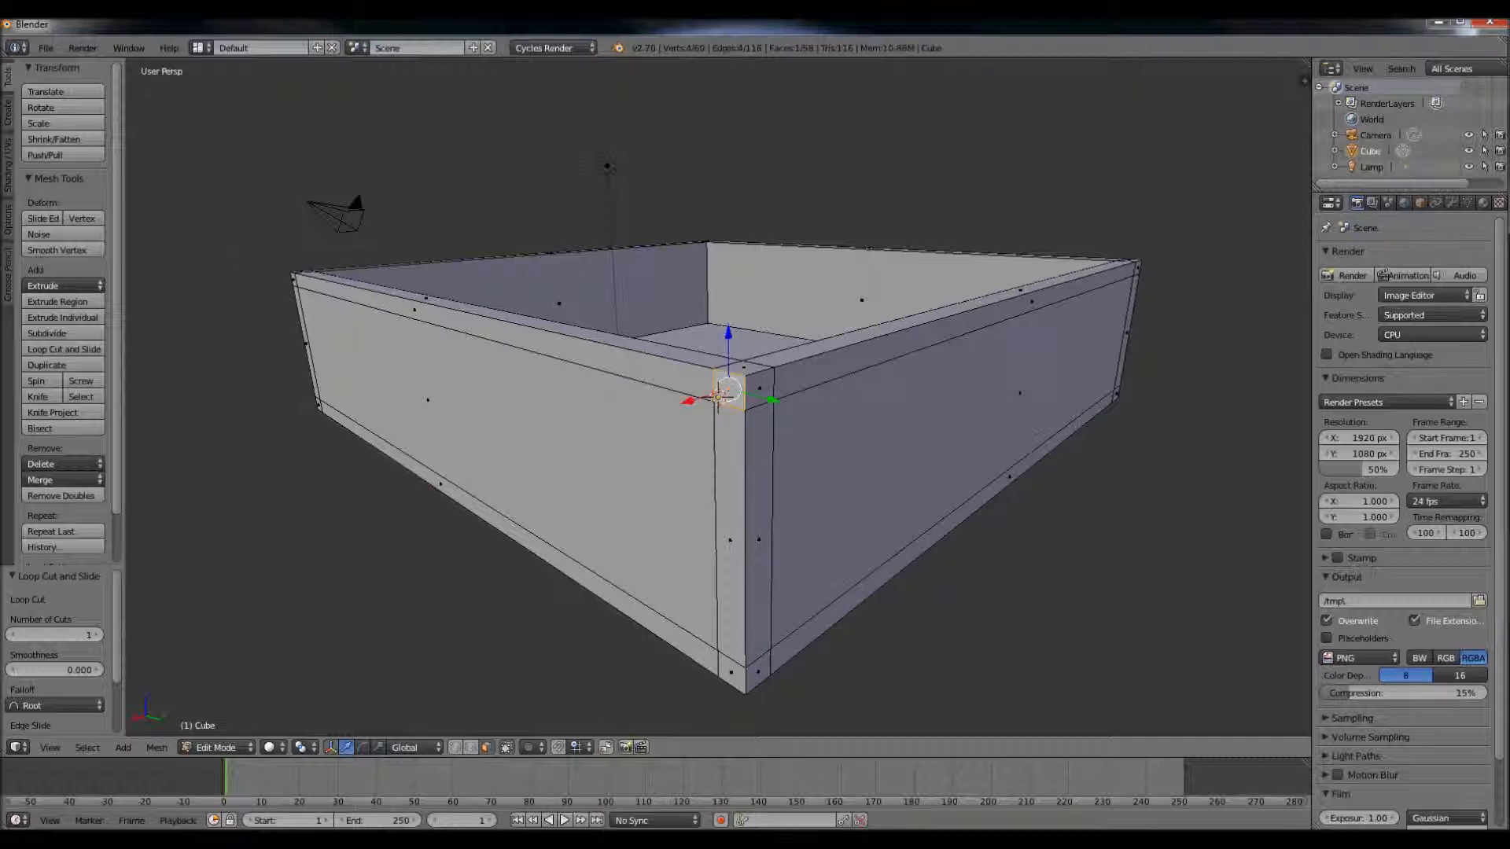
{"action": "right_click", "coordinate": [423, 313], "text": "shift"}
{"action": "right_click", "coordinate": [294, 277], "text": "shift"}
{"action": "middle_click_drag", "start_coordinate": [496, 364], "coordinate": [491, 372]}
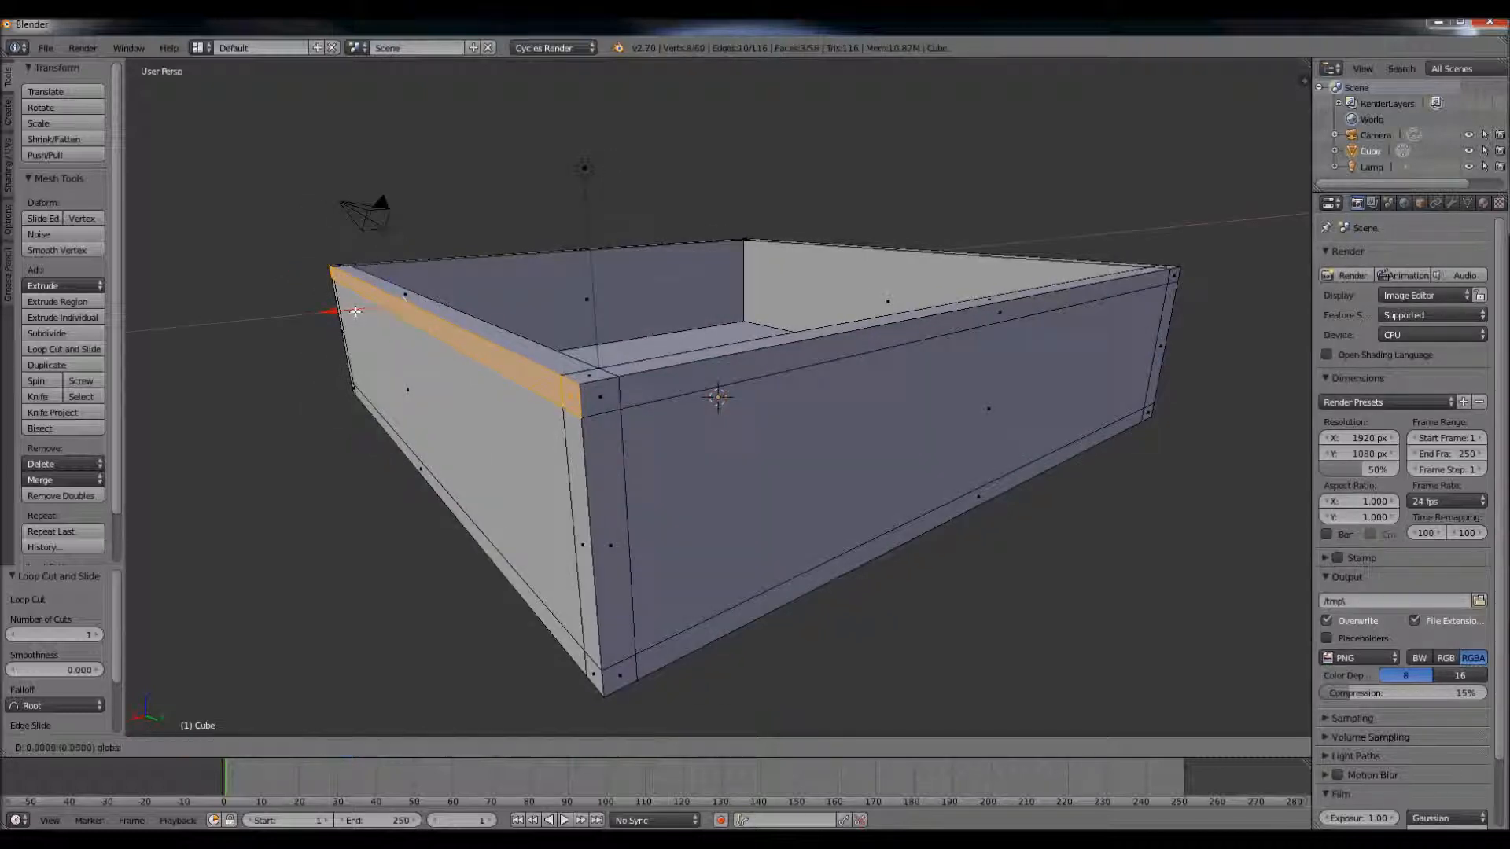
{"action": "key", "text": "g"}
{"action": "key", "text": "x"}
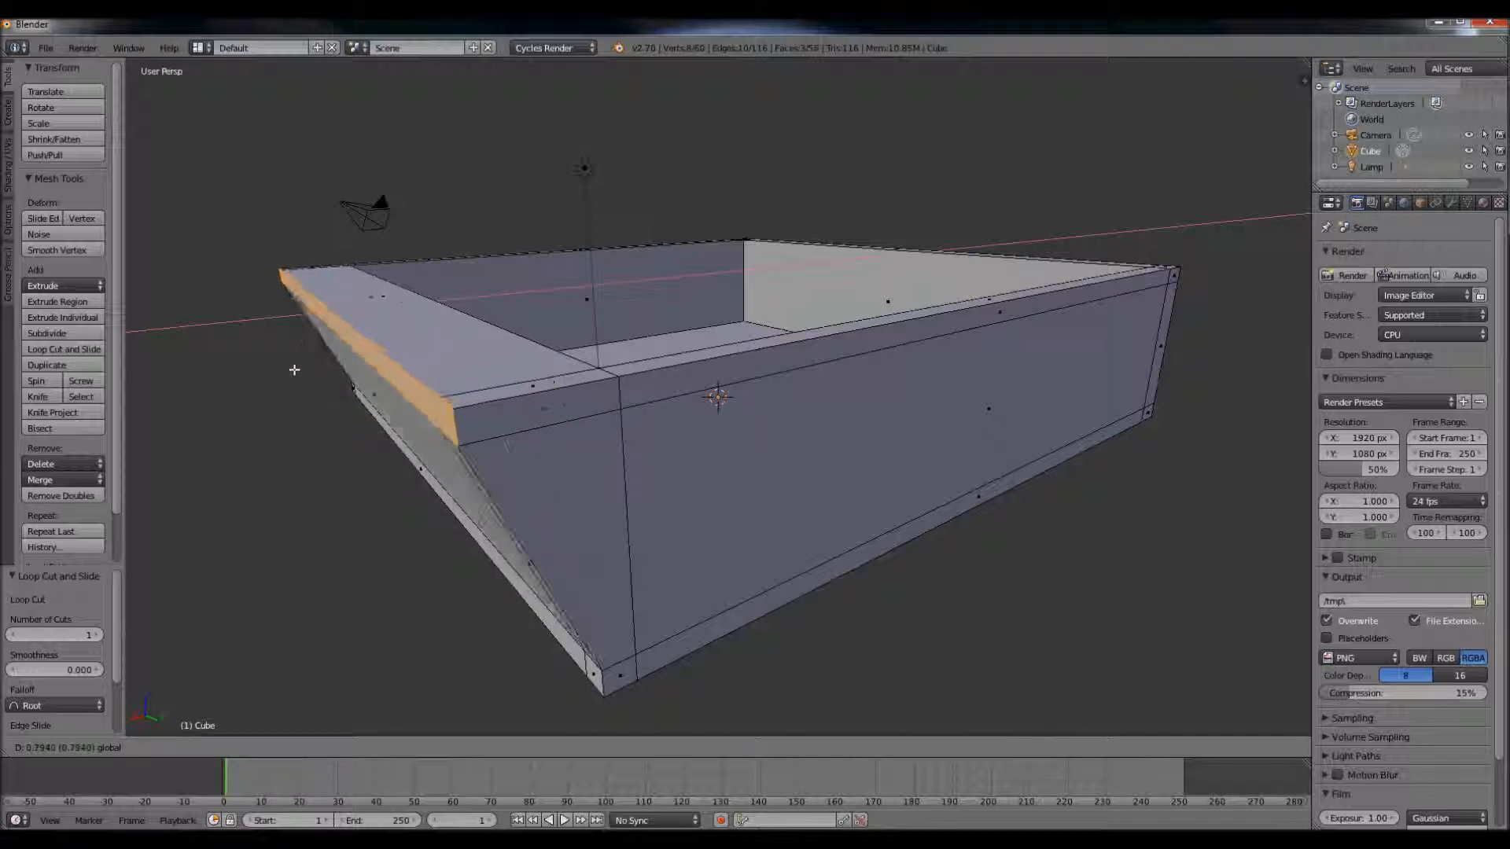
{"action": "right_click", "coordinate": [306, 365]}
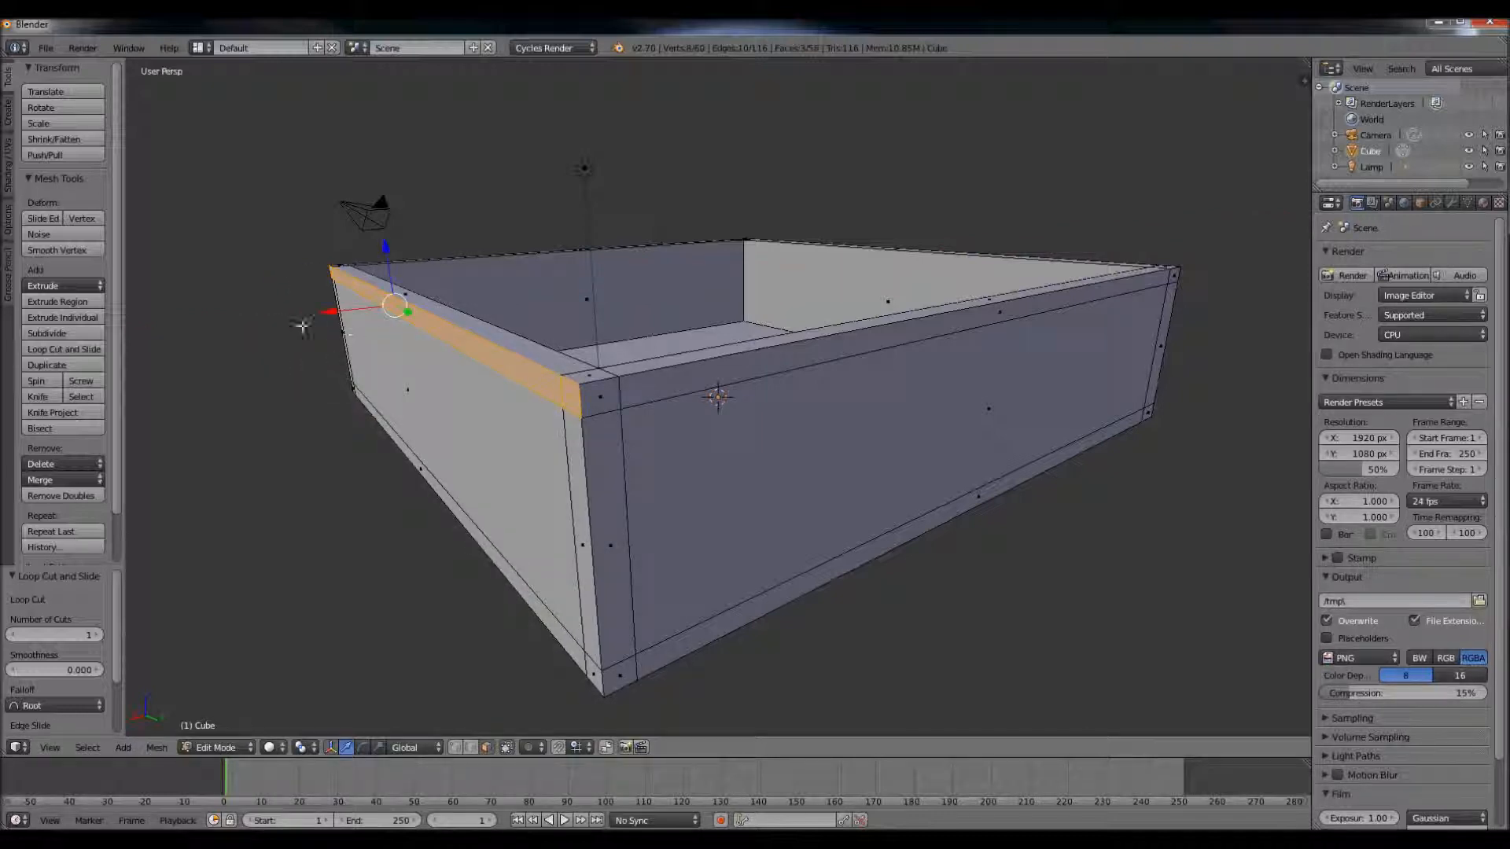
Step: Extrude the three selected faces outward by about 2.265 along X to form a projecting ledge
{"action": "left_click", "coordinate": [69, 302]}
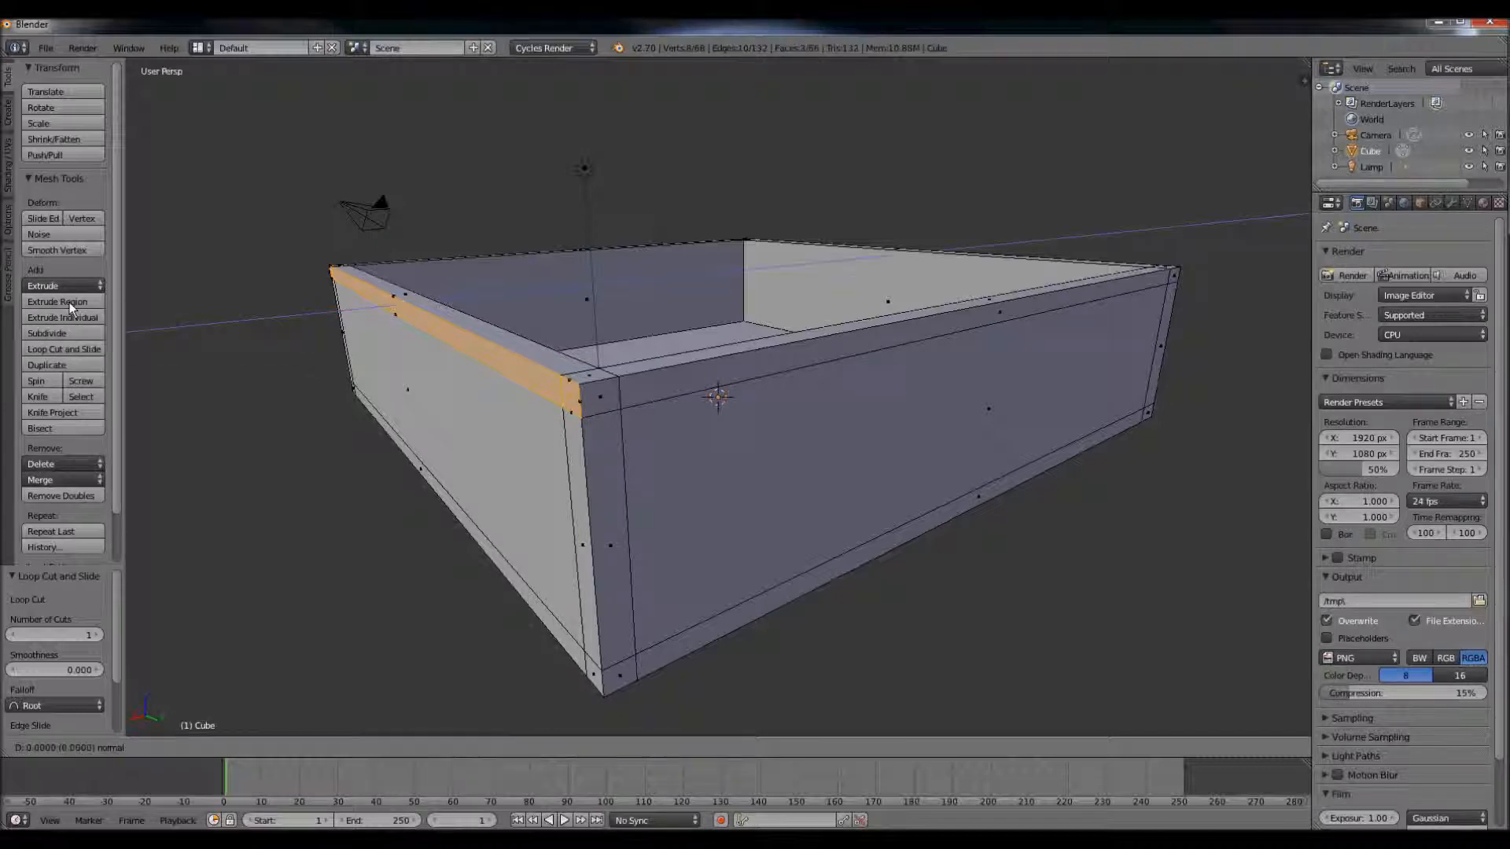
{"action": "left_click", "coordinate": [1240, 336]}
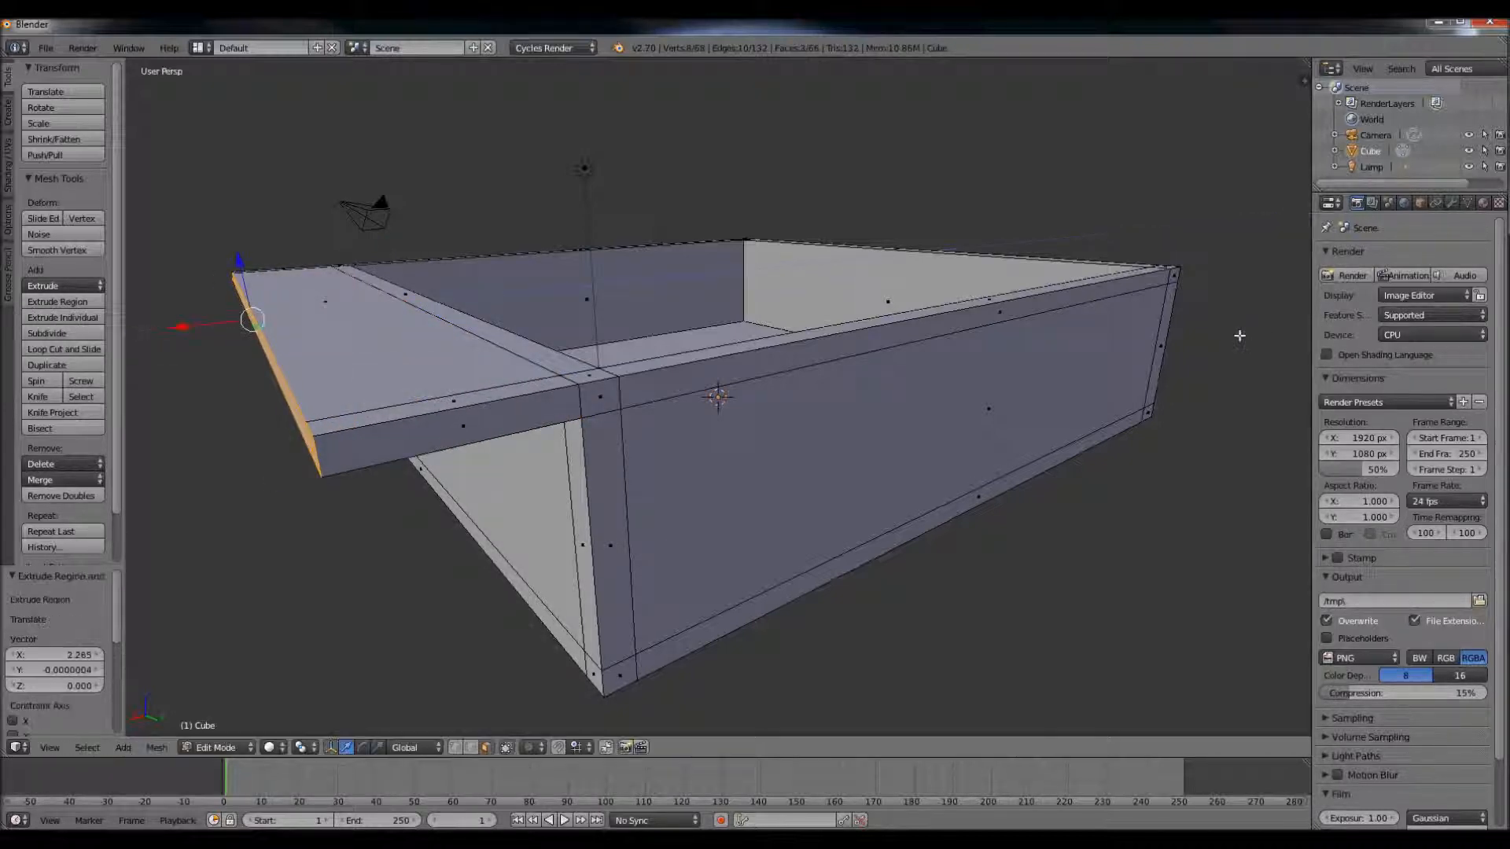
{"action": "middle_click_drag", "start_coordinate": [784, 497], "coordinate": [727, 503]}
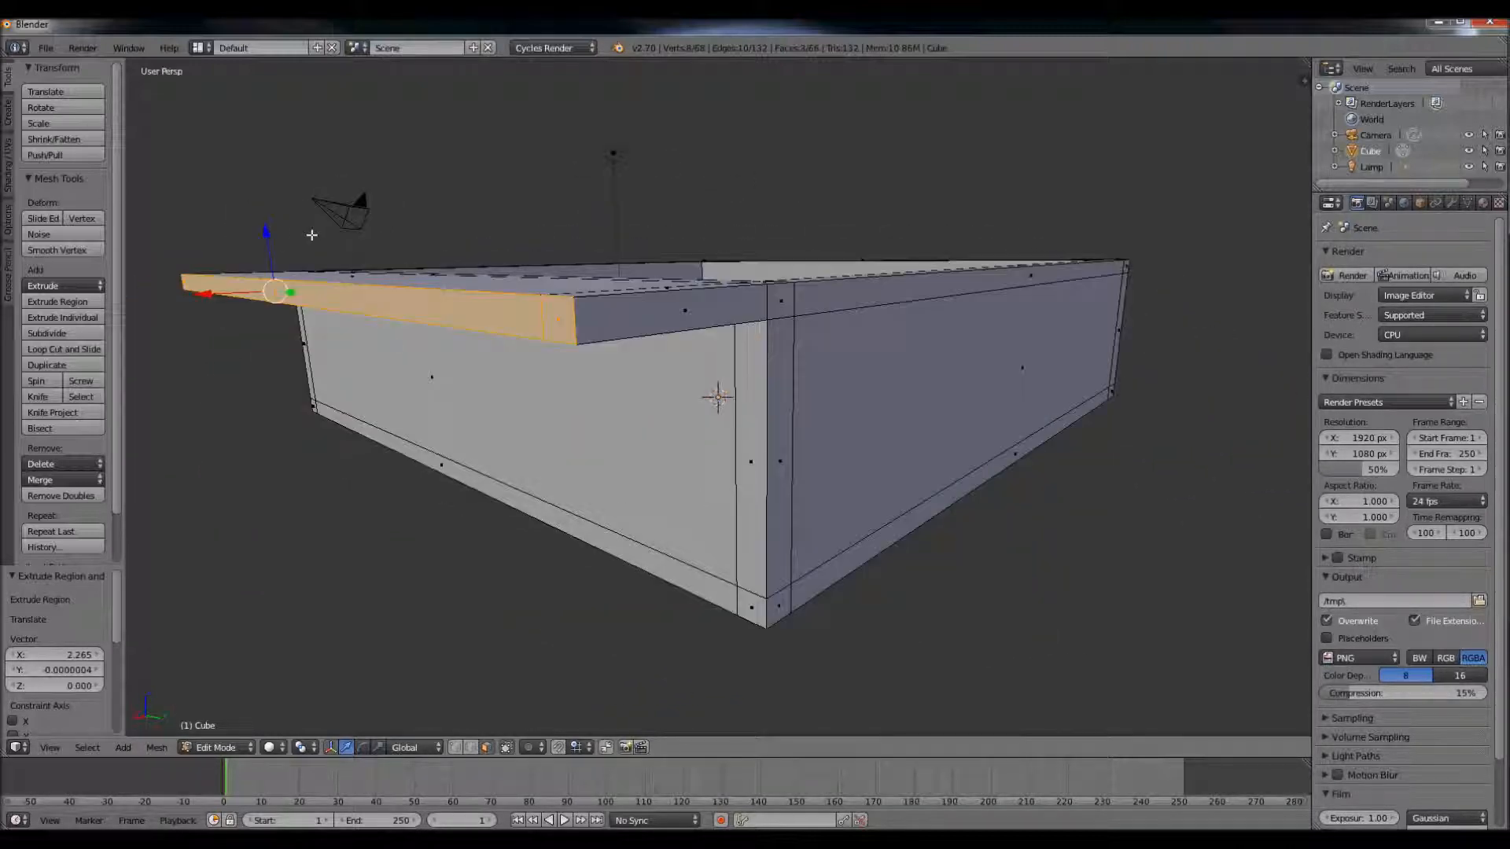
{"action": "key", "text": "g"}
{"action": "key", "text": "z"}
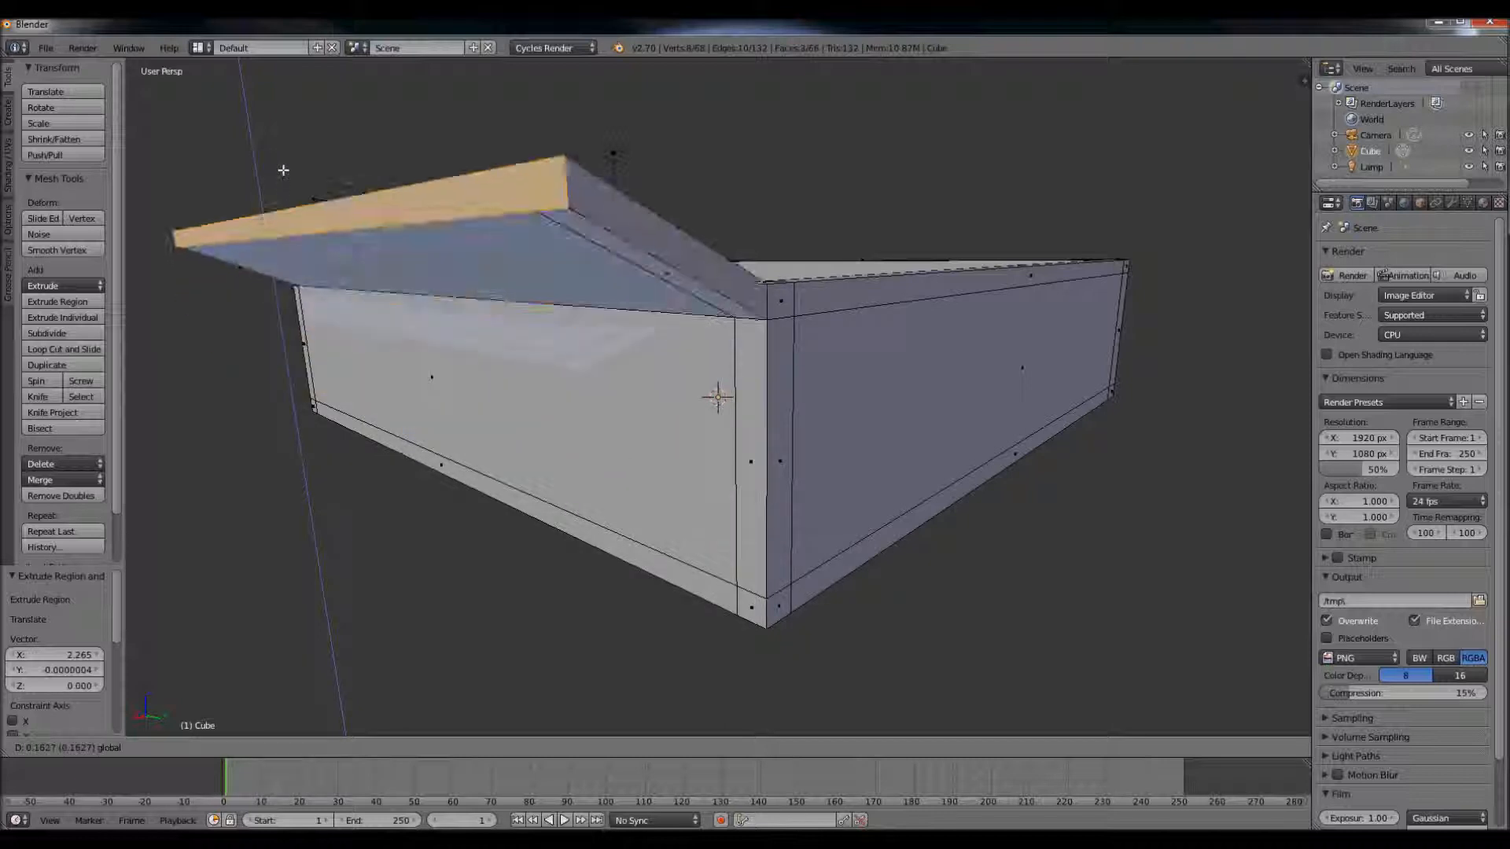
{"action": "left_click", "coordinate": [286, 252]}
{"action": "middle_click_drag", "start_coordinate": [450, 364], "coordinate": [685, 421]}
{"action": "left_click_drag", "start_coordinate": [715, 419], "coordinate": [824, 422]}
{"action": "scroll", "coordinate": [896, 428], "scroll_direction": "down", "scroll_amount": 4}
{"action": "middle_click_drag", "start_coordinate": [896, 427], "coordinate": [860, 417]}
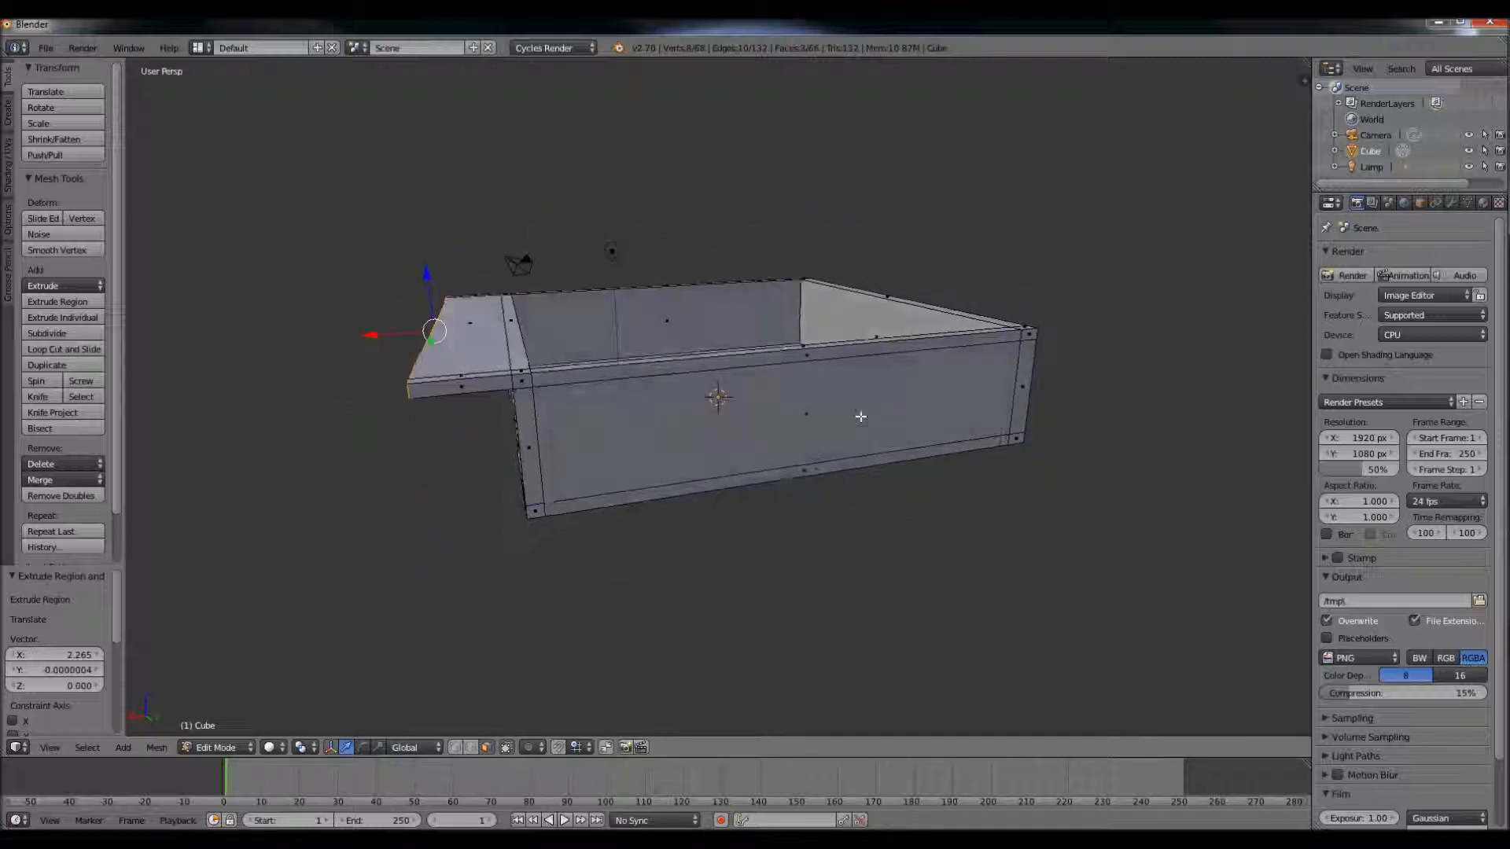
{"action": "middle_click_drag", "start_coordinate": [853, 417], "coordinate": [834, 447]}
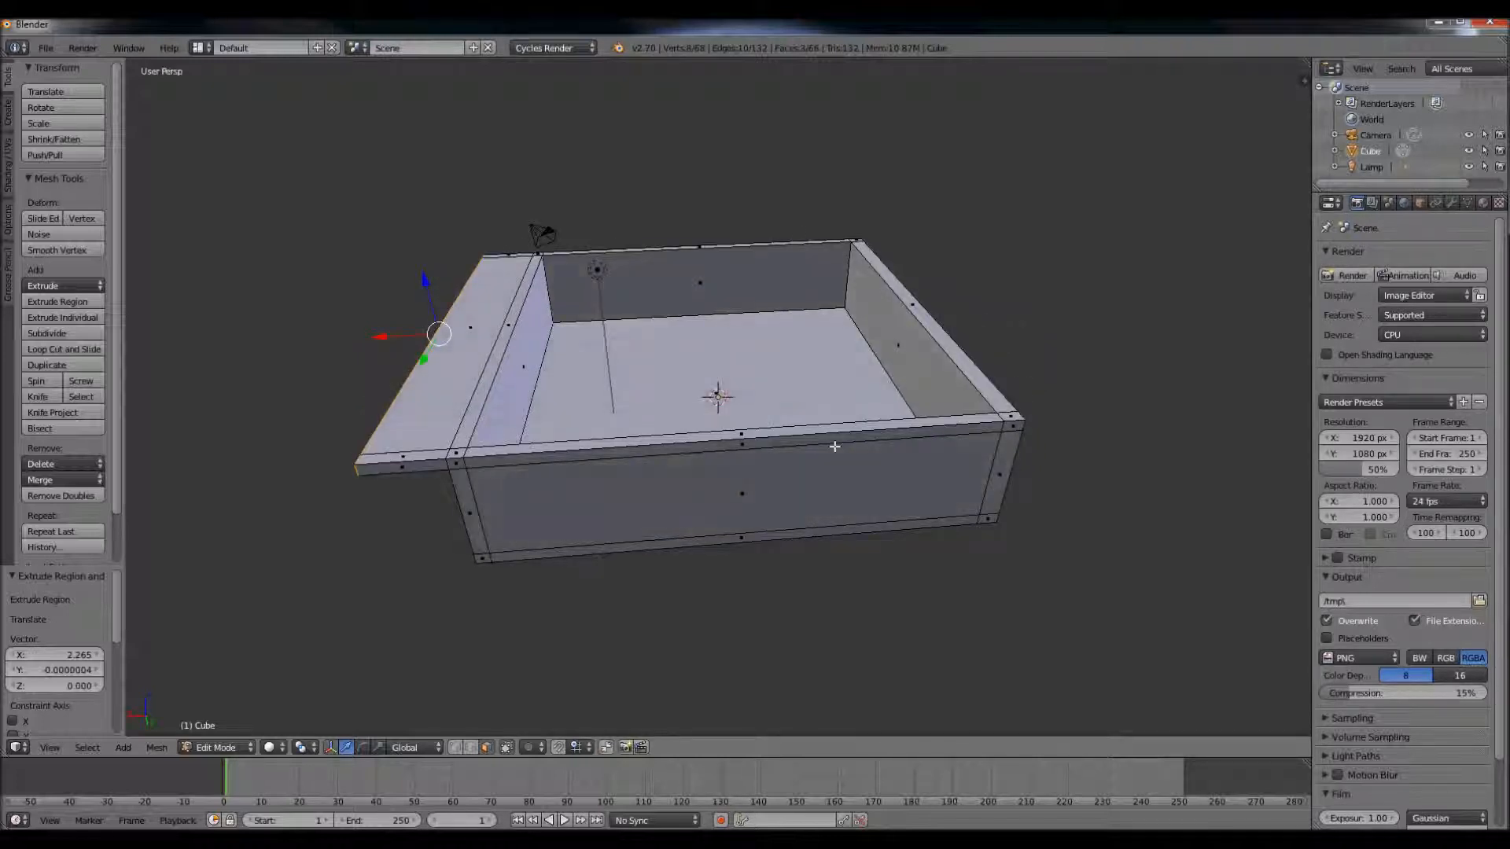